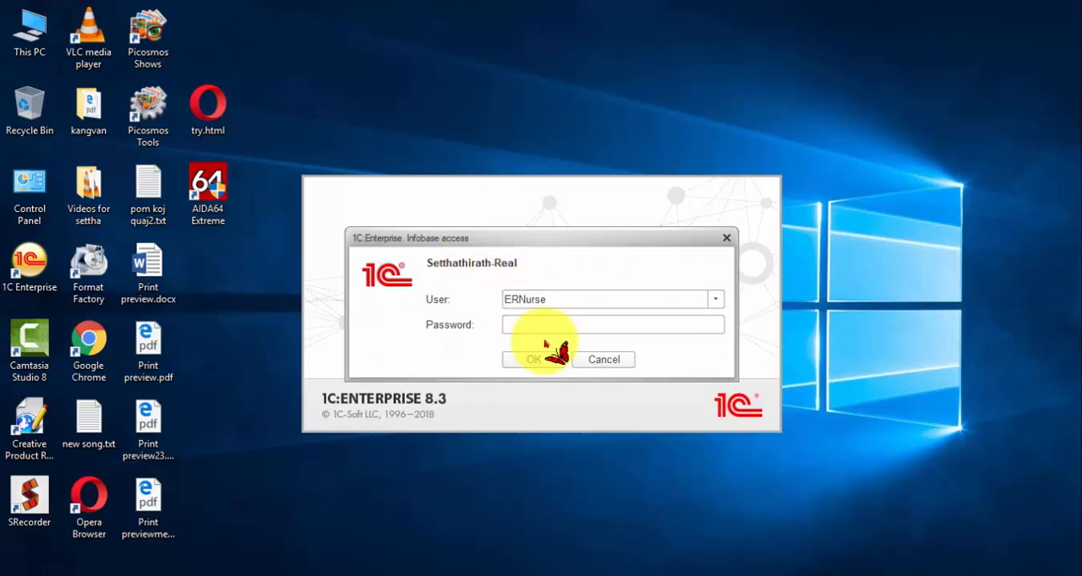
Step: Browse the list of infobase users, keep ERNurse selected, and log in to the Setthathirath-Real infobase
{"action": "left_click", "coordinate": [714, 297]}
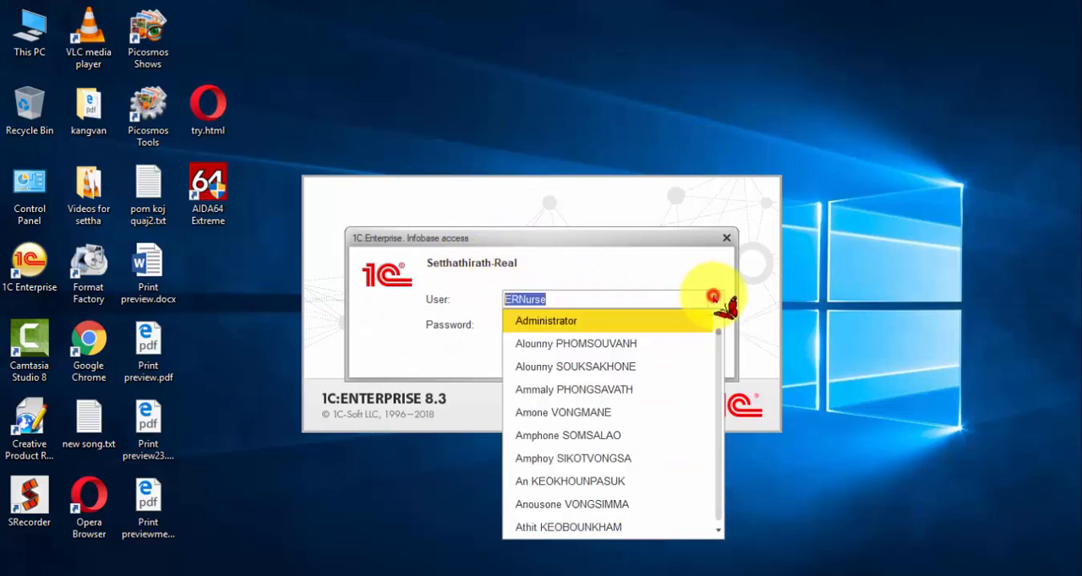
{"action": "scroll", "coordinate": [647, 393], "scroll_direction": "down", "scroll_amount": 10}
{"action": "scroll", "coordinate": [642, 395], "scroll_direction": "down", "scroll_amount": 6}
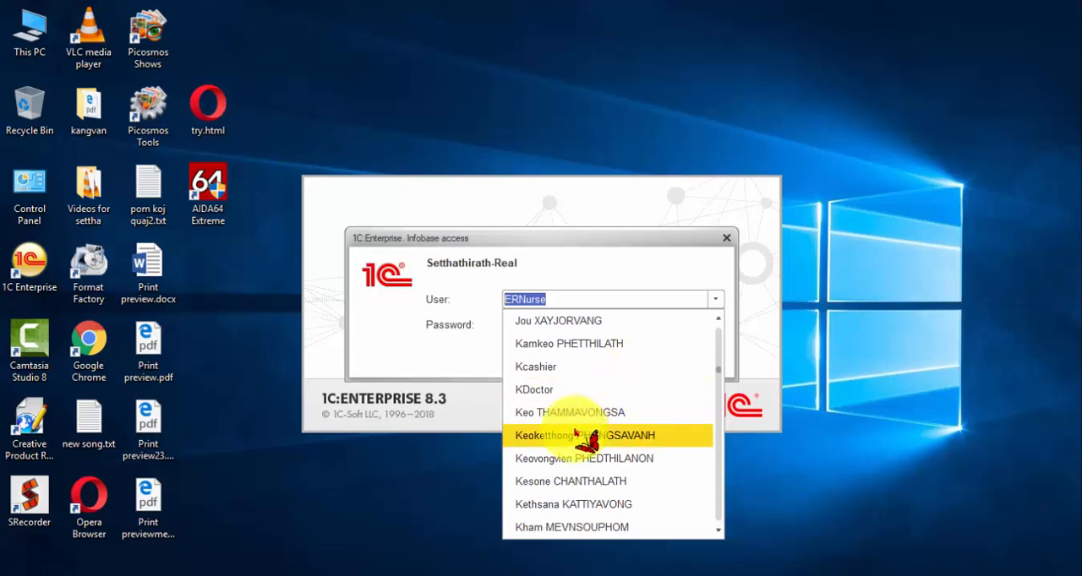
{"action": "scroll", "coordinate": [585, 438], "scroll_direction": "down", "scroll_amount": 3}
{"action": "scroll", "coordinate": [585, 438], "scroll_direction": "up", "scroll_amount": 3}
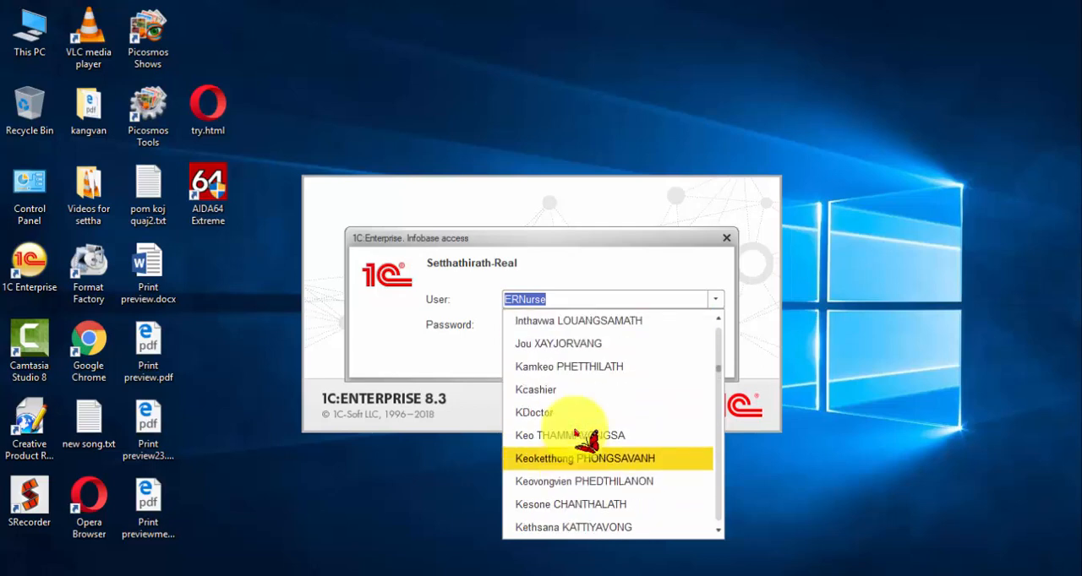
{"action": "scroll", "coordinate": [577, 435], "scroll_direction": "up", "scroll_amount": 7}
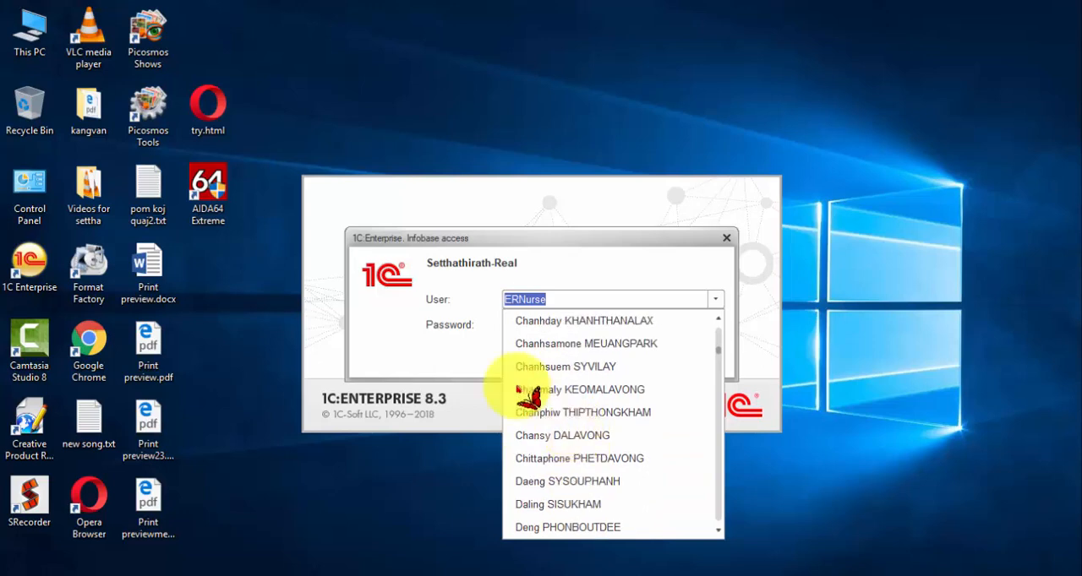
{"action": "left_click", "coordinate": [461, 346]}
{"action": "left_click", "coordinate": [519, 323]}
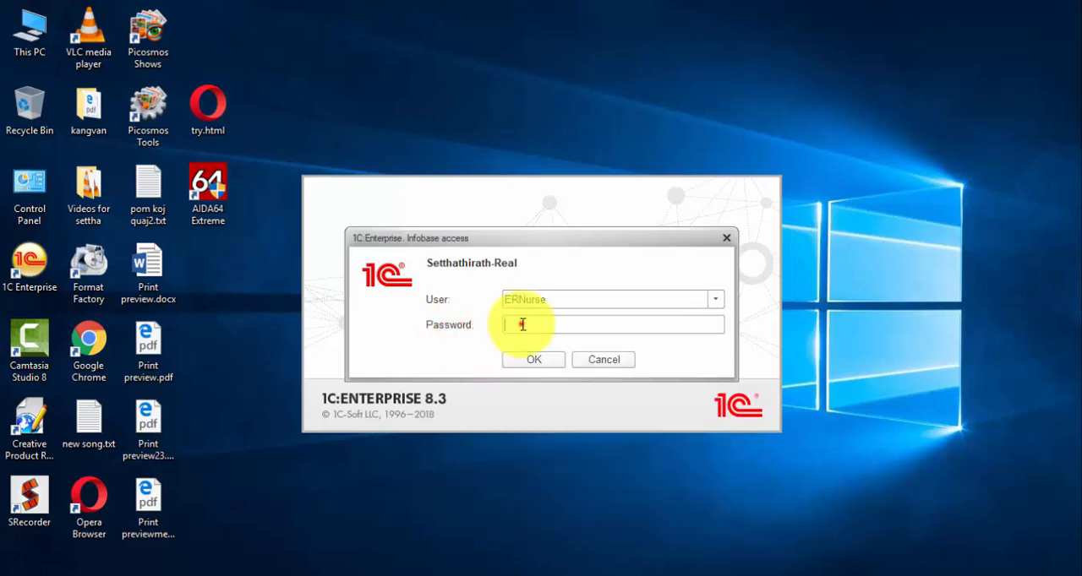
{"action": "left_click", "coordinate": [532, 360]}
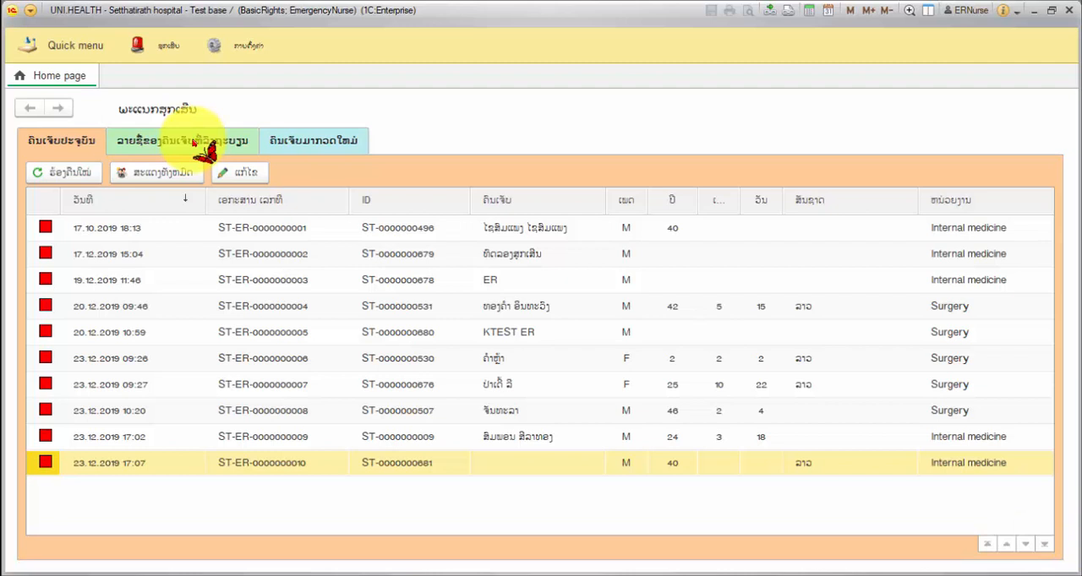
Step: Create a new registration from the registered patients list and set the examination type to ຄົນເຈັບມາກວດໃໝ່
{"action": "left_click", "coordinate": [203, 146]}
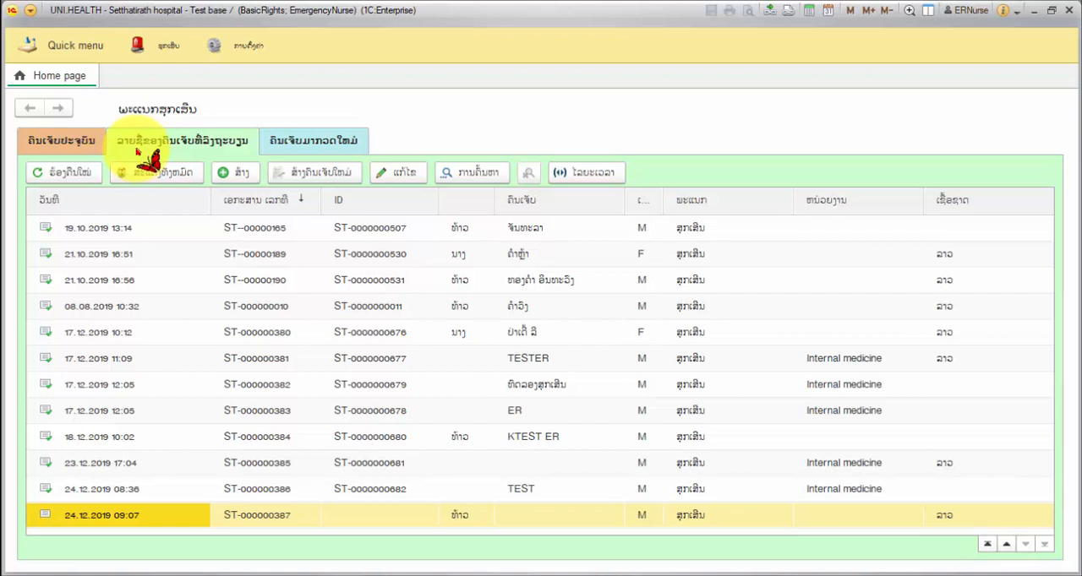
{"action": "left_click", "coordinate": [234, 177]}
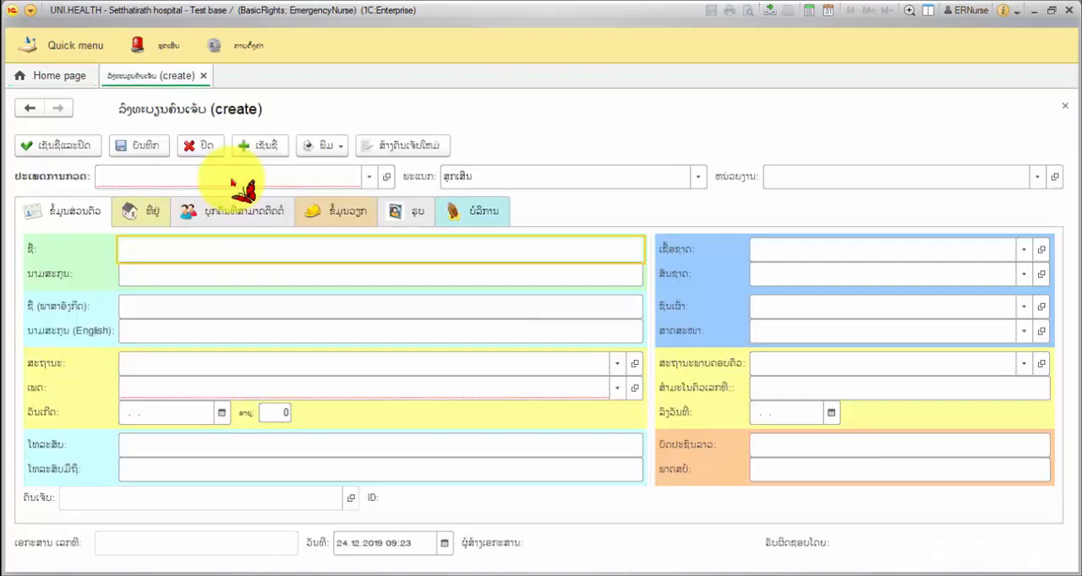
{"action": "left_click", "coordinate": [369, 176]}
{"action": "left_click", "coordinate": [290, 204]}
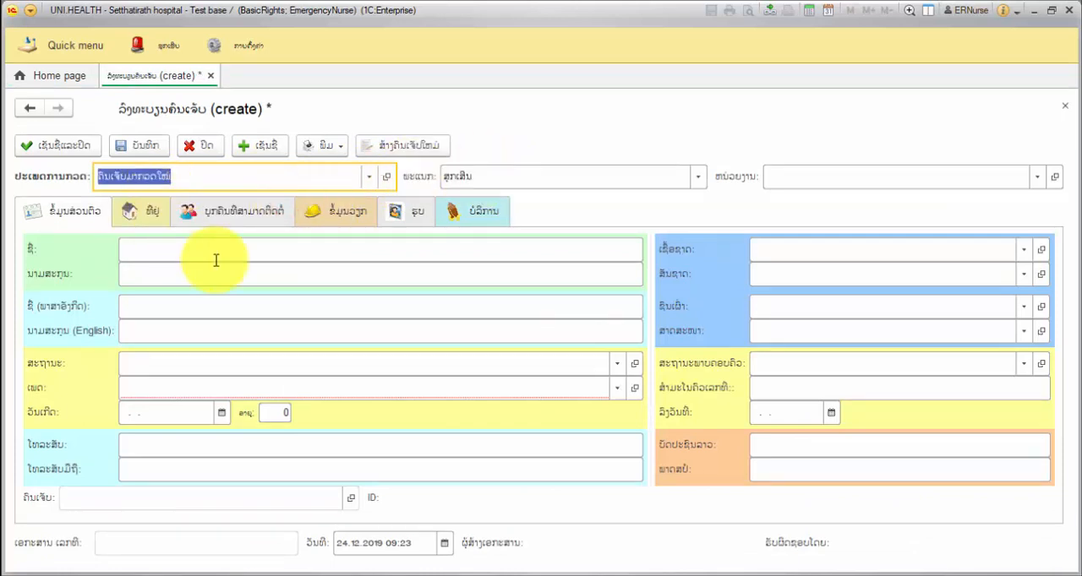
Step: Fill in the patient's personal data, with title ນາງ, sex ຍິງ, age 18, religion ພຸດ and marital status ໂສດ, and save the registration
{"action": "left_click", "coordinate": [374, 256]}
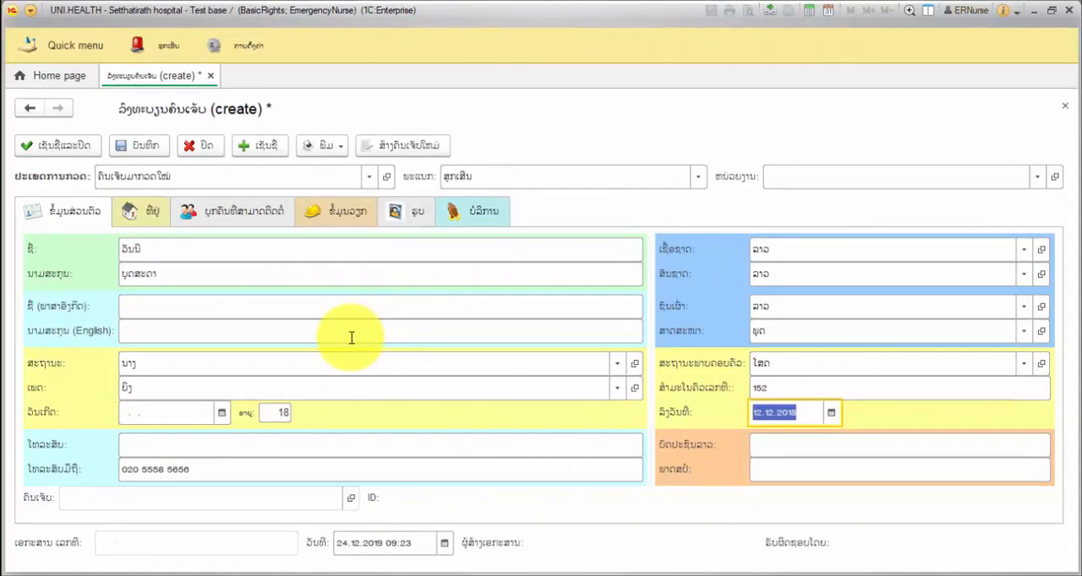
{"action": "left_click", "coordinate": [140, 147]}
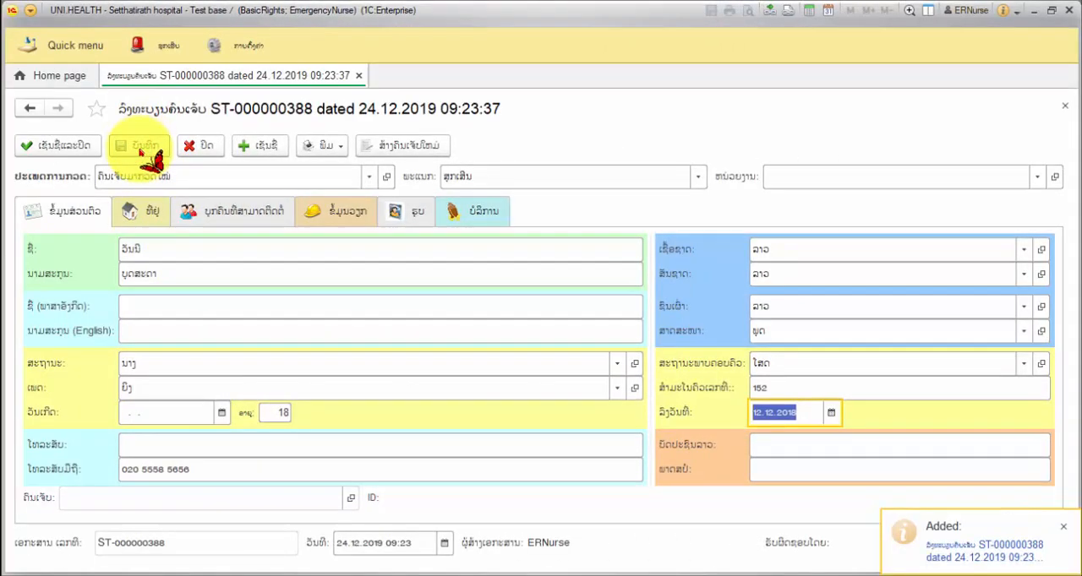
Step: Fill in the patient's address with province Vientiane Capital, the district and the village, and save the registration
{"action": "left_click", "coordinate": [135, 213]}
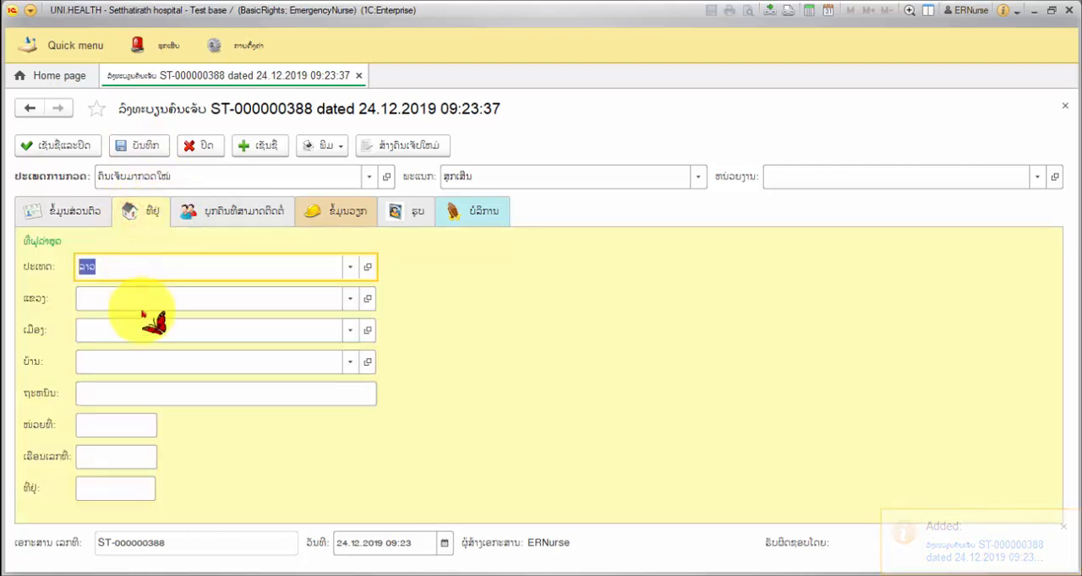
{"action": "left_click", "coordinate": [98, 299]}
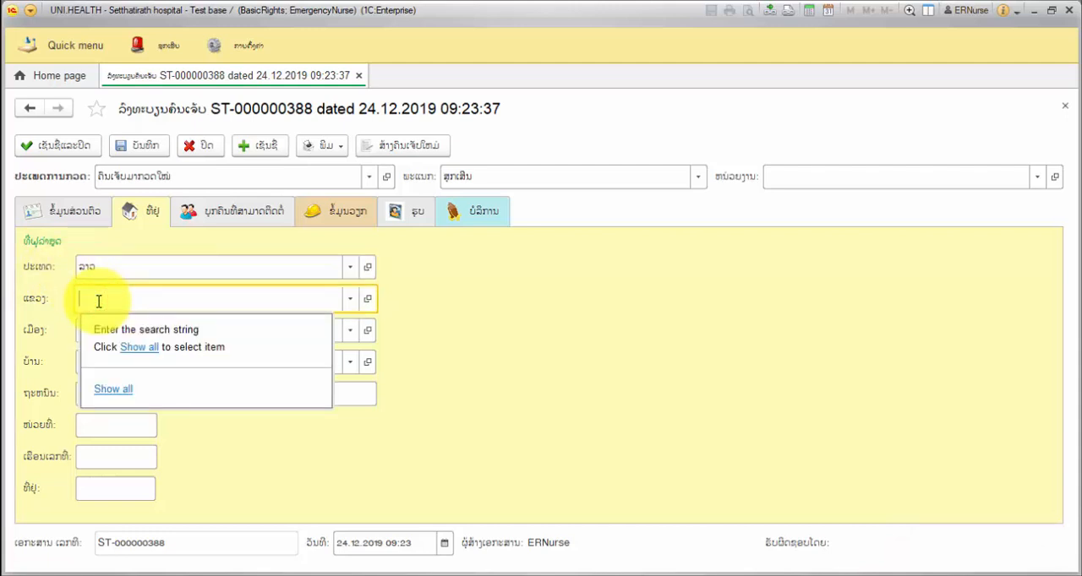
{"action": "type", "text": "ປ"}
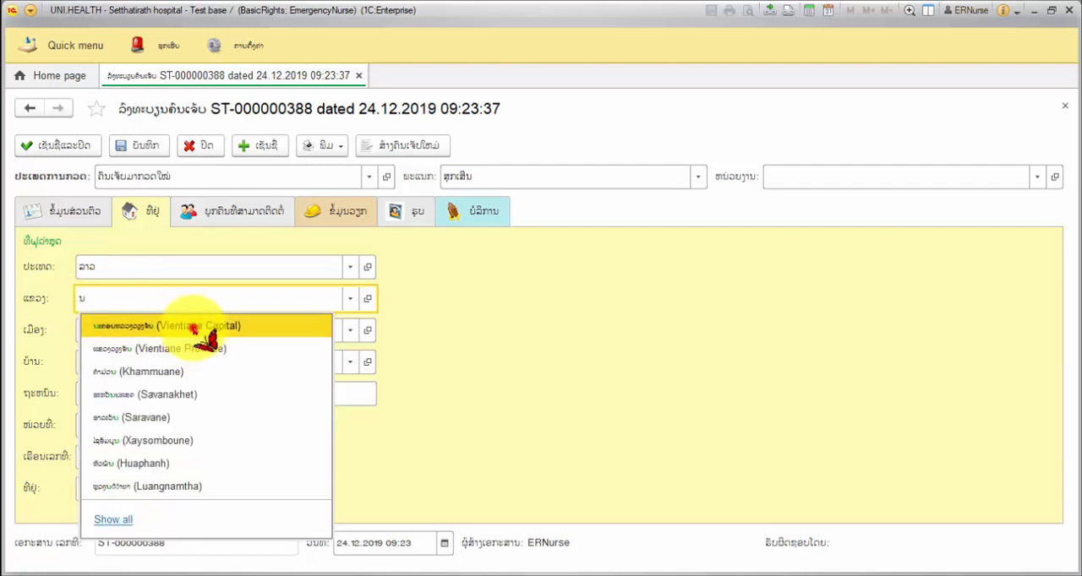
{"action": "left_click", "coordinate": [195, 325]}
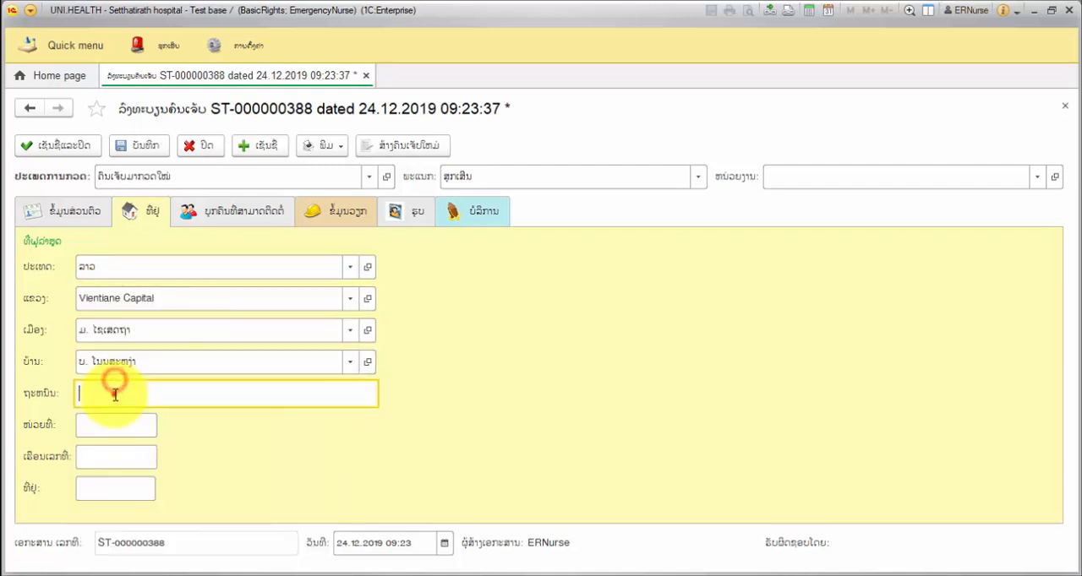
{"action": "left_click", "coordinate": [113, 394]}
{"action": "left_click", "coordinate": [114, 432]}
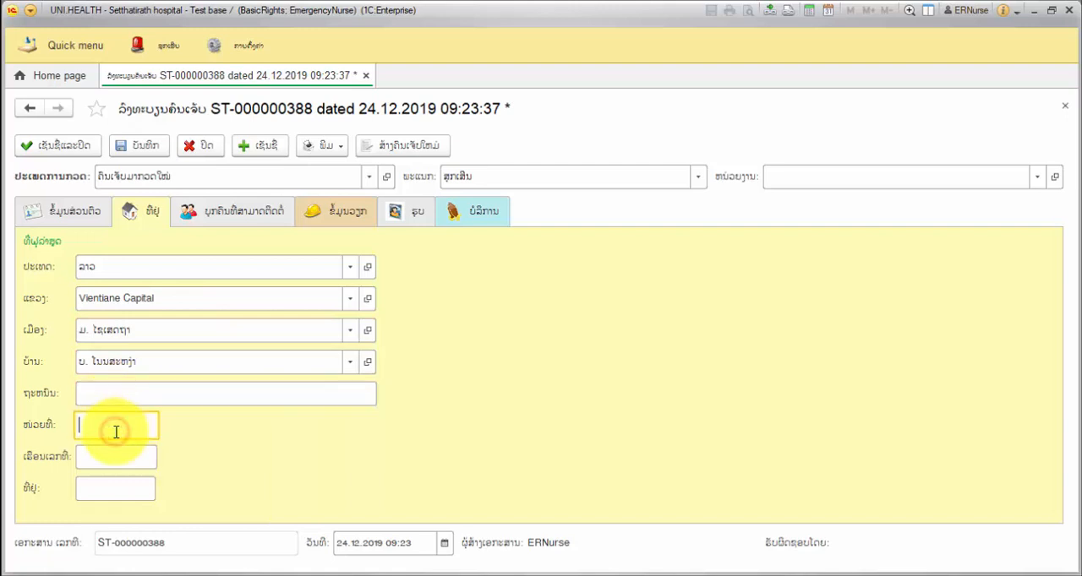
{"action": "left_click", "coordinate": [114, 454]}
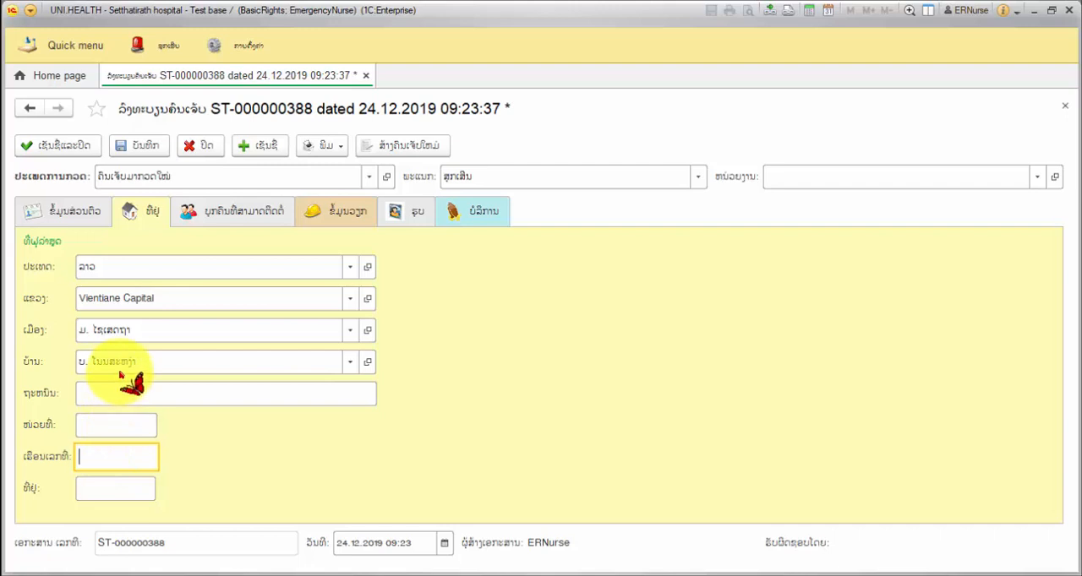
{"action": "left_click", "coordinate": [142, 149]}
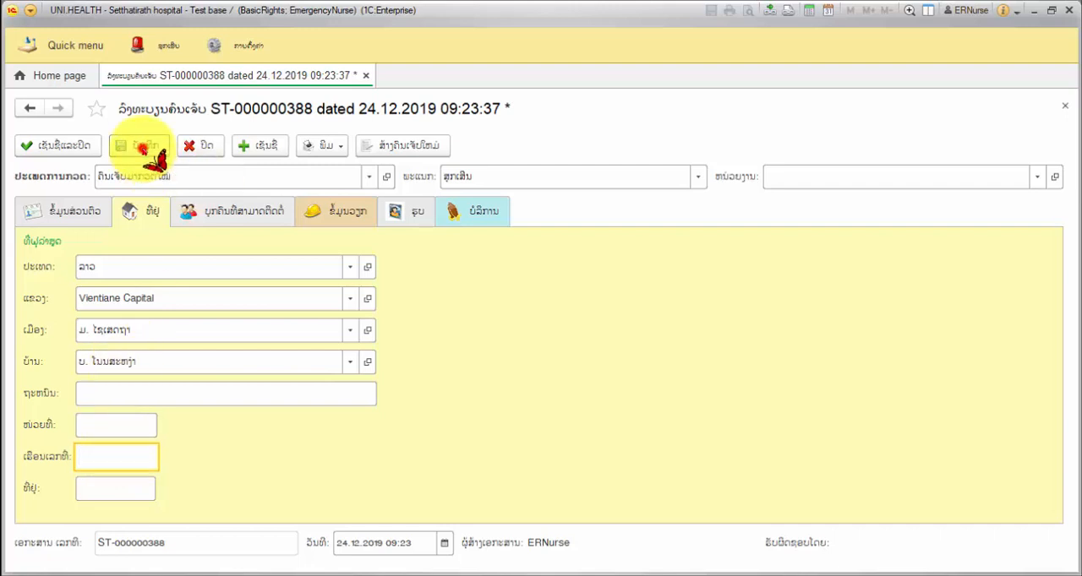
Step: Fill in the contact person with title ທ້າວ, full name, relationship ເພື່ອນ, province Vientiane Capital, district and village
{"action": "left_click", "coordinate": [252, 221]}
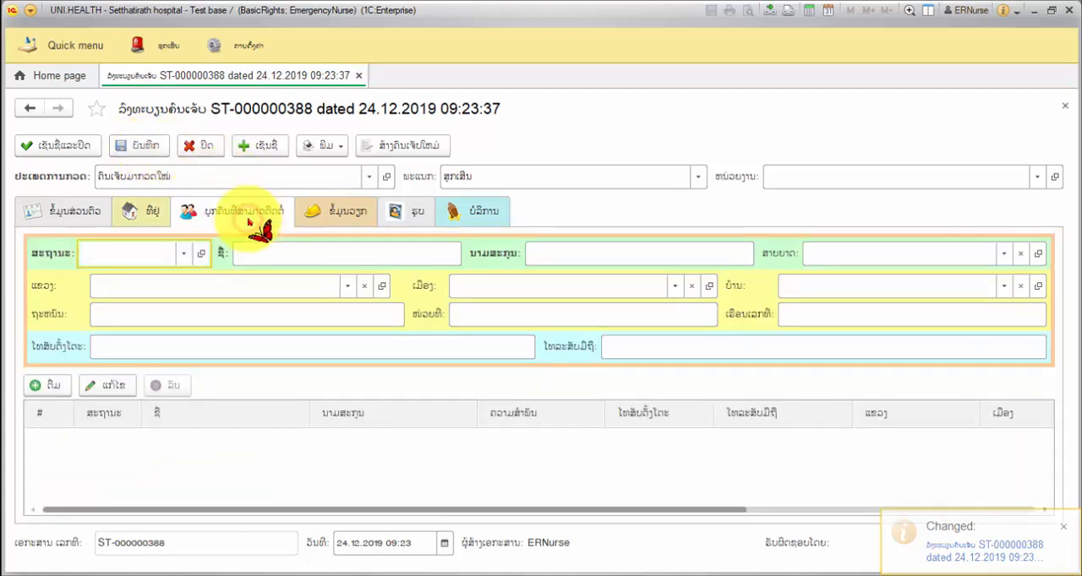
{"action": "left_click", "coordinate": [155, 257]}
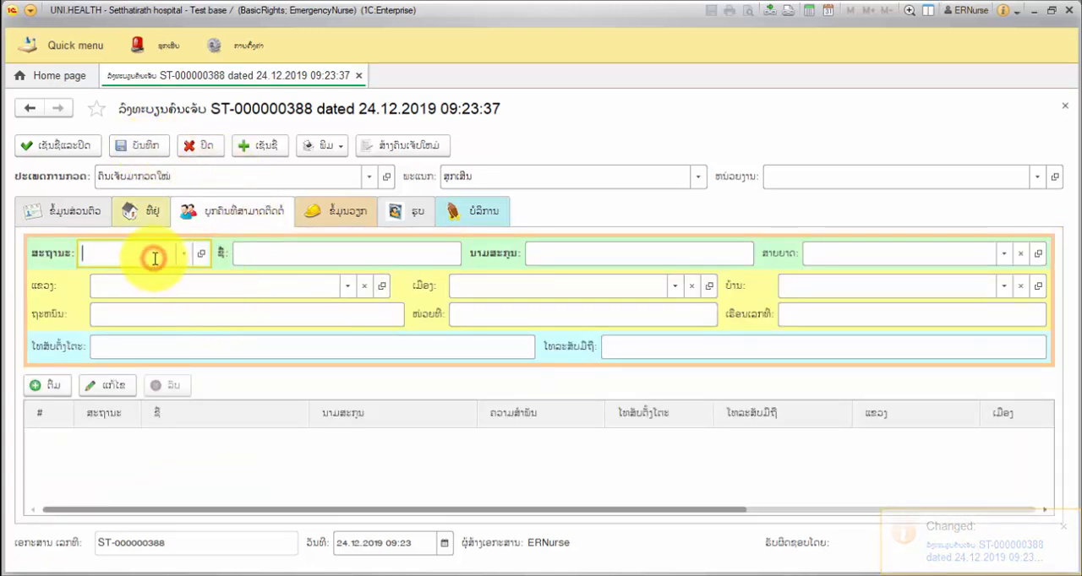
{"action": "left_click", "coordinate": [183, 254]}
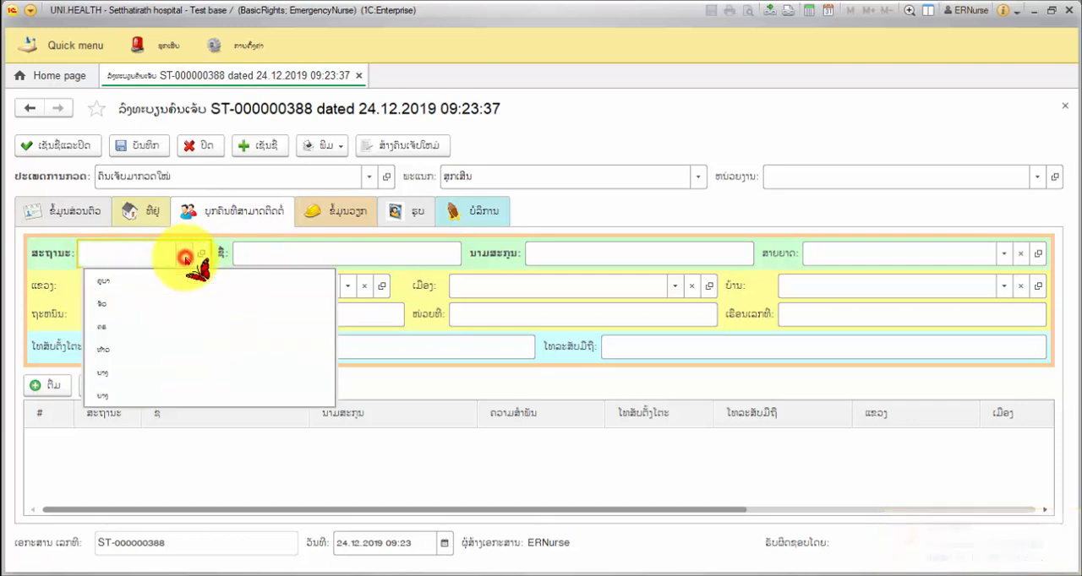
{"action": "left_click", "coordinate": [150, 356]}
{"action": "left_click", "coordinate": [300, 257]}
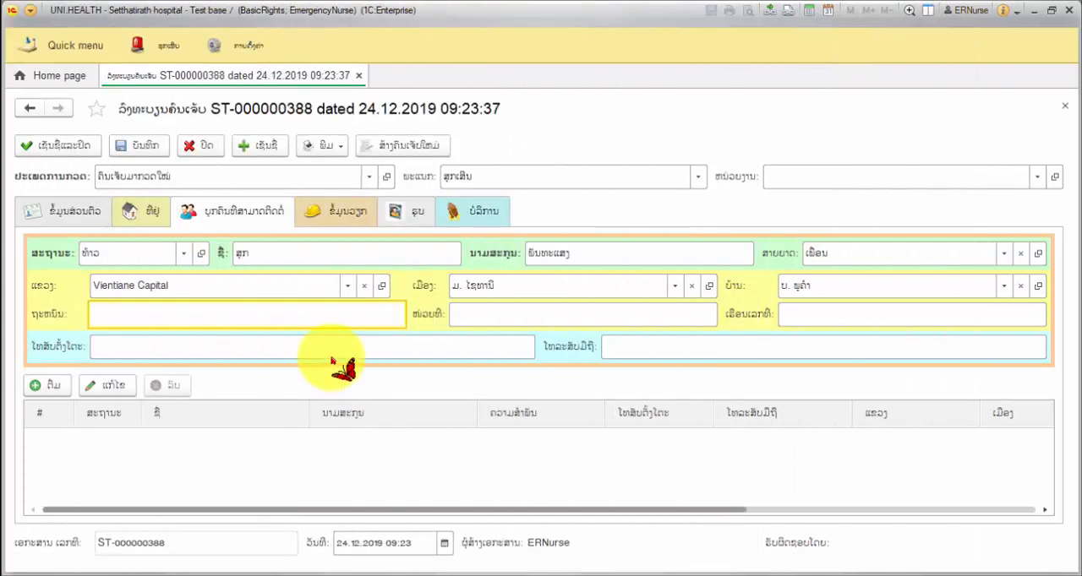
Step: Enter the contact person's landline and mobile phone numbers and save the registration
{"action": "left_click", "coordinate": [331, 351]}
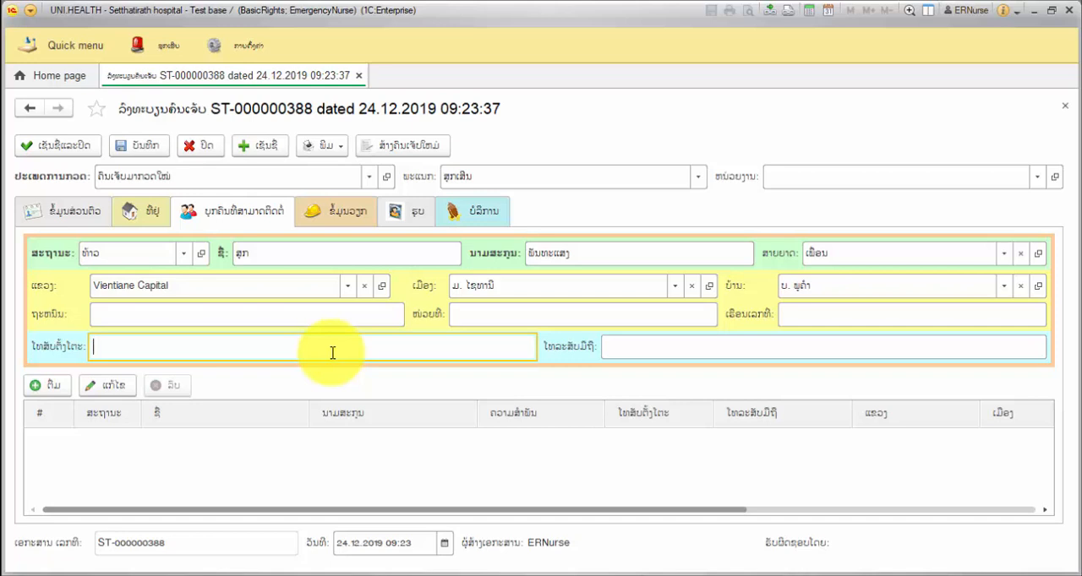
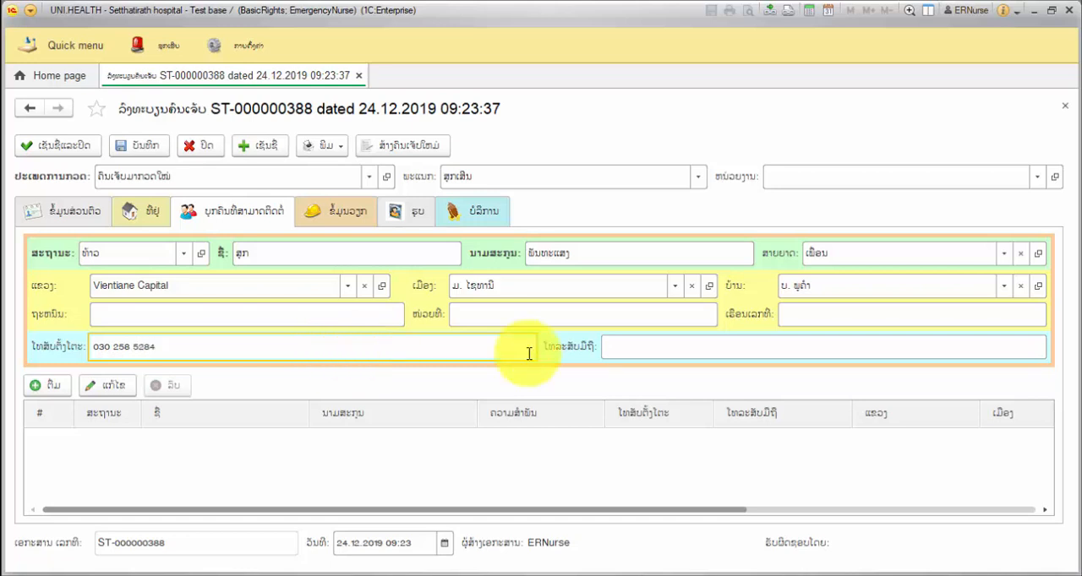
{"action": "left_click", "coordinate": [708, 344]}
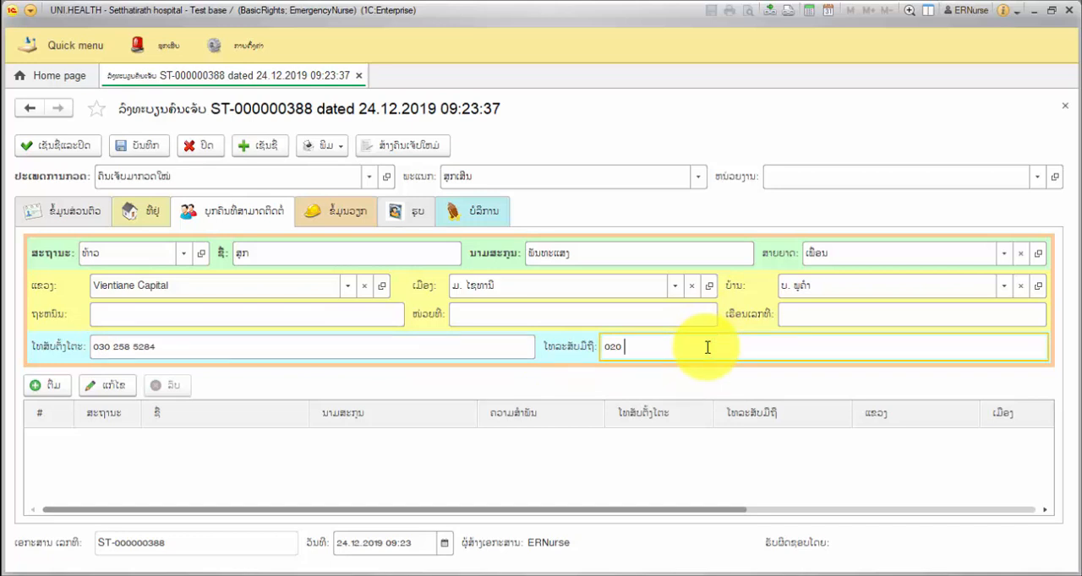
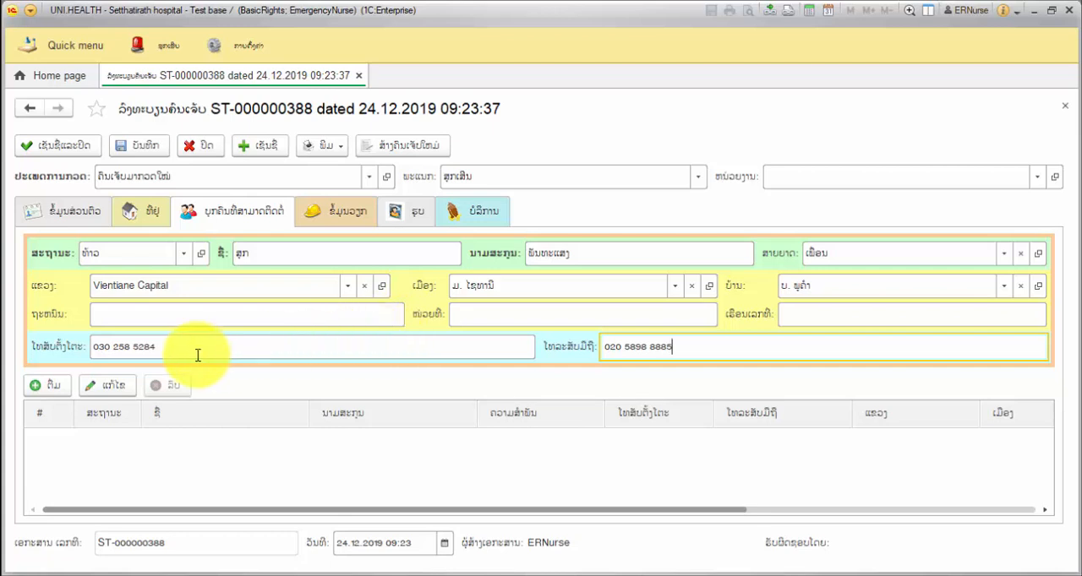
{"action": "left_click", "coordinate": [59, 388]}
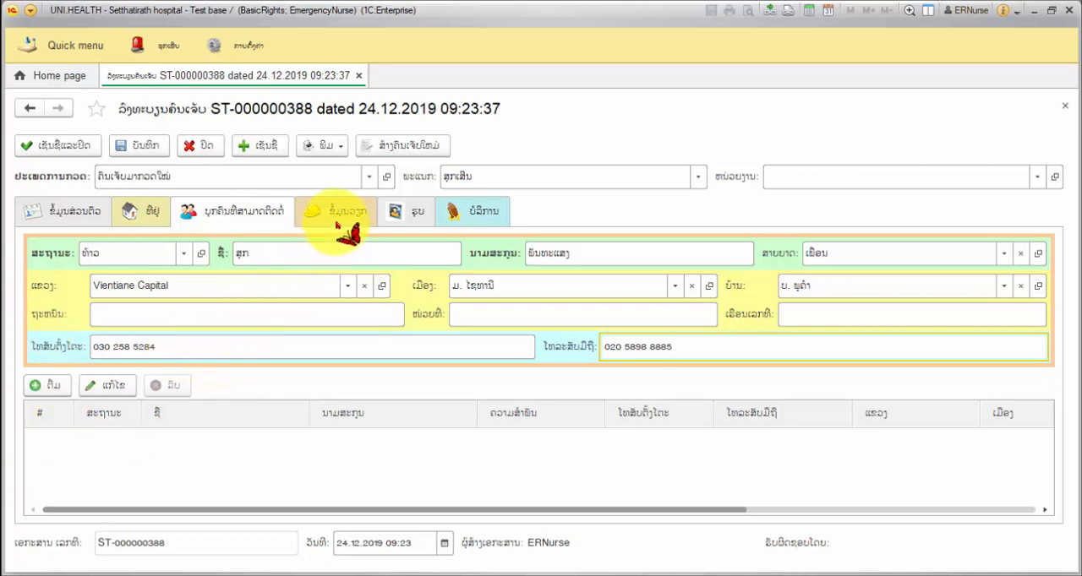
{"action": "left_click", "coordinate": [136, 147]}
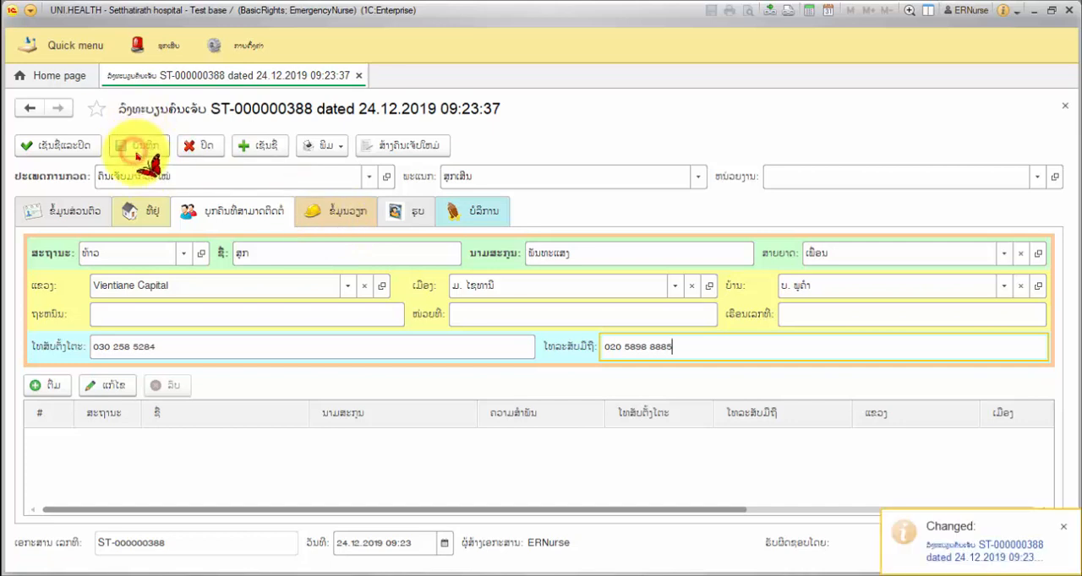
Step: Enter ນັກສຶກສາ as the patient's occupation in the work information, leaving the position blank
{"action": "left_click", "coordinate": [338, 223]}
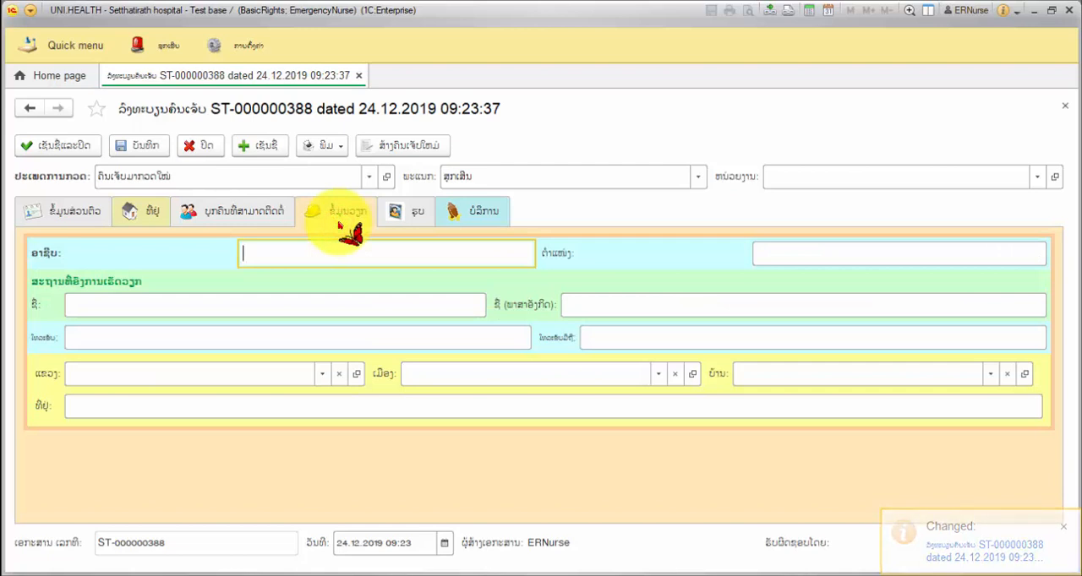
{"action": "left_click", "coordinate": [350, 253]}
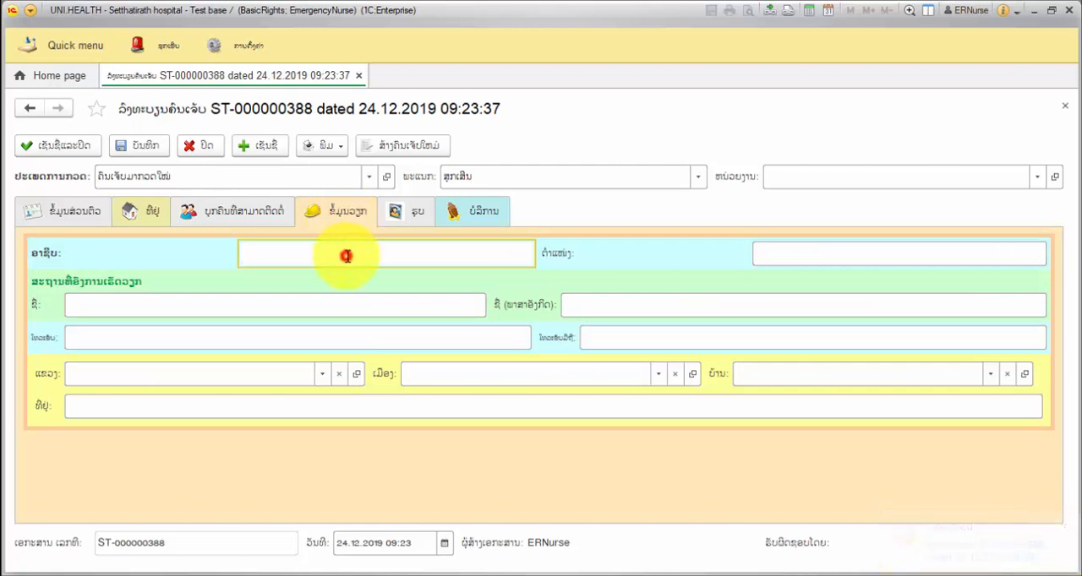
{"action": "type", "text": "ບໍ່"}
{"action": "key", "text": "BackSpace"}
{"action": "key", "text": "BackSpace"}
{"action": "type", "text": "ັກສຶກ"}
{"action": "key", "text": "BackSpace"}
{"action": "type", "text": "ຶກສາ"}
{"action": "left_click", "coordinate": [860, 255]}
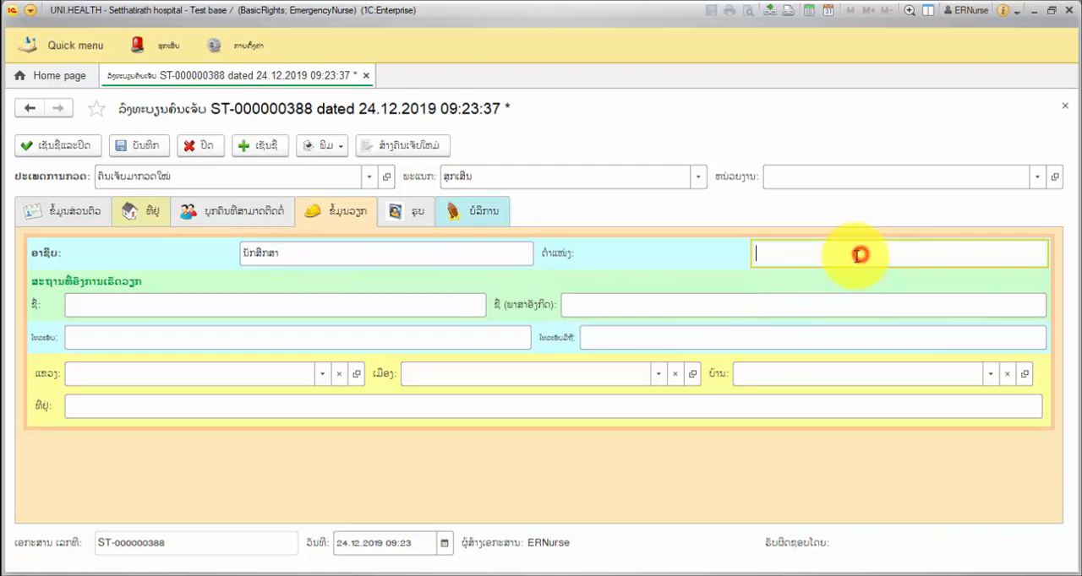
Step: Fill in the workplace's Lao name, English name "Name of School Or Name of work", phone numbers and Vientiane Capital location, and save the registration
{"action": "left_click", "coordinate": [227, 308]}
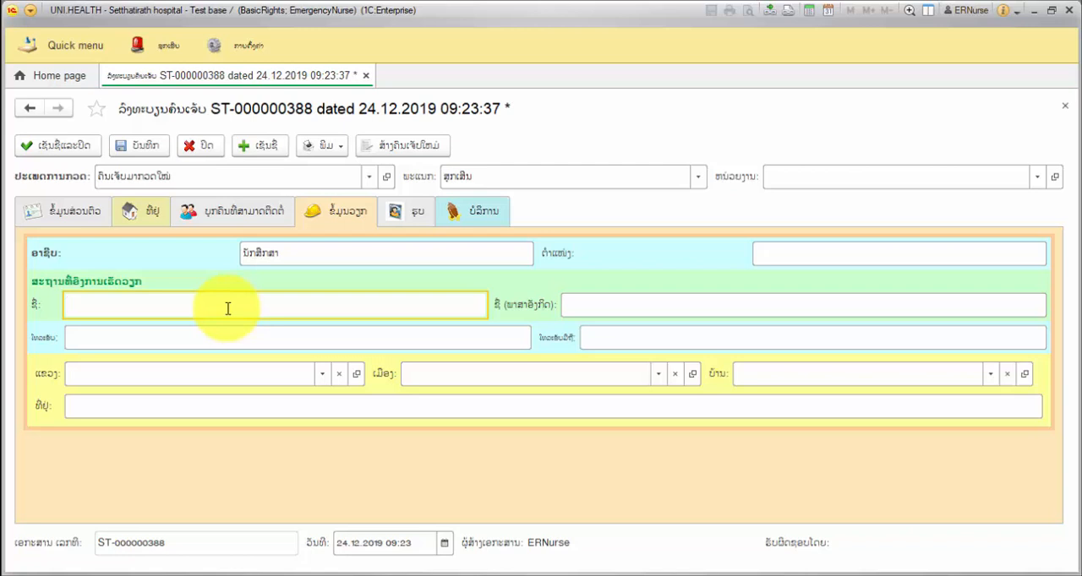
{"action": "type", "text": "ສ"}
{"action": "type", "text": "ີ"}
{"action": "type", "text": "ໄຊຍ"}
{"action": "type", "text": "ະວົງ"}
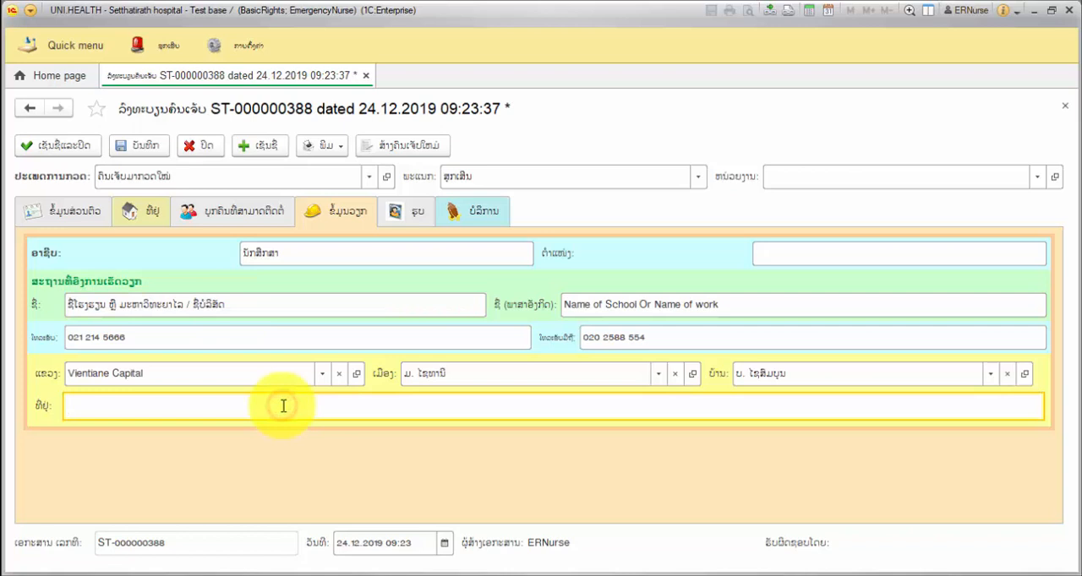
{"action": "left_click", "coordinate": [282, 403]}
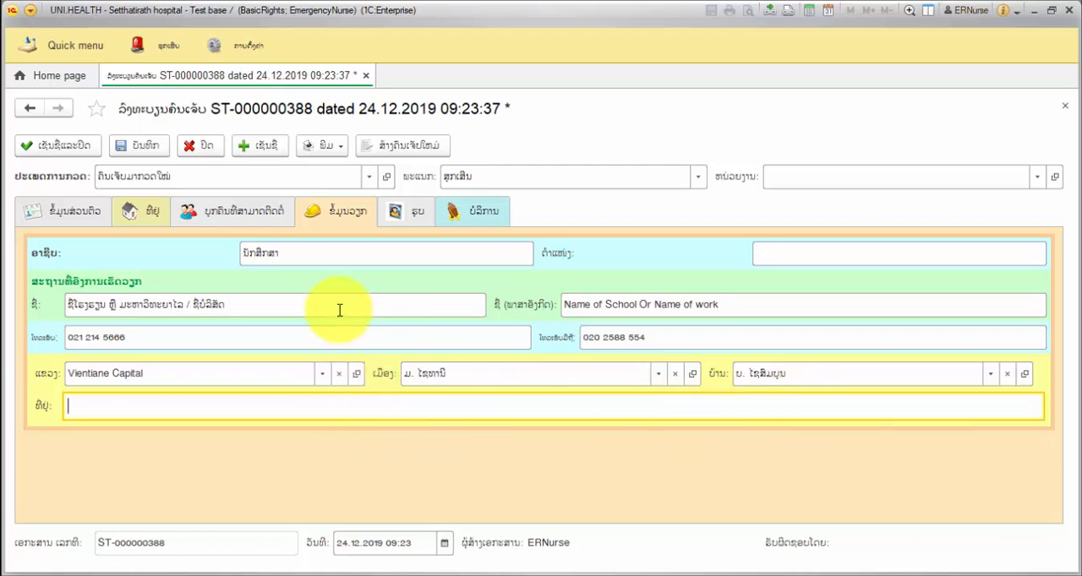
{"action": "left_click", "coordinate": [127, 149]}
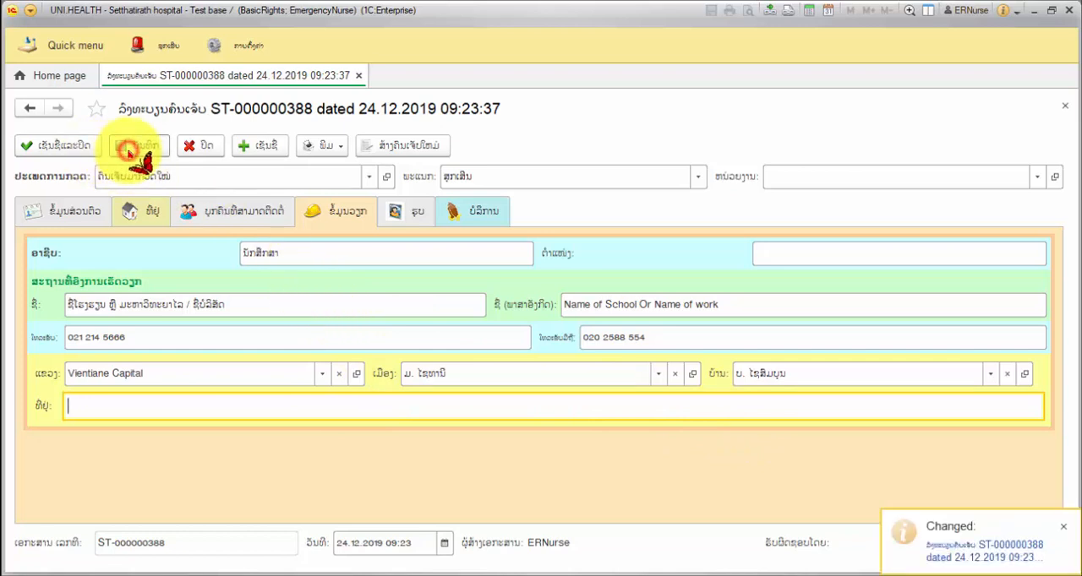
Step: Take the patient's photo with the HP TrueVision HD Camera, stop the camera and save the registration
{"action": "left_click", "coordinate": [397, 216]}
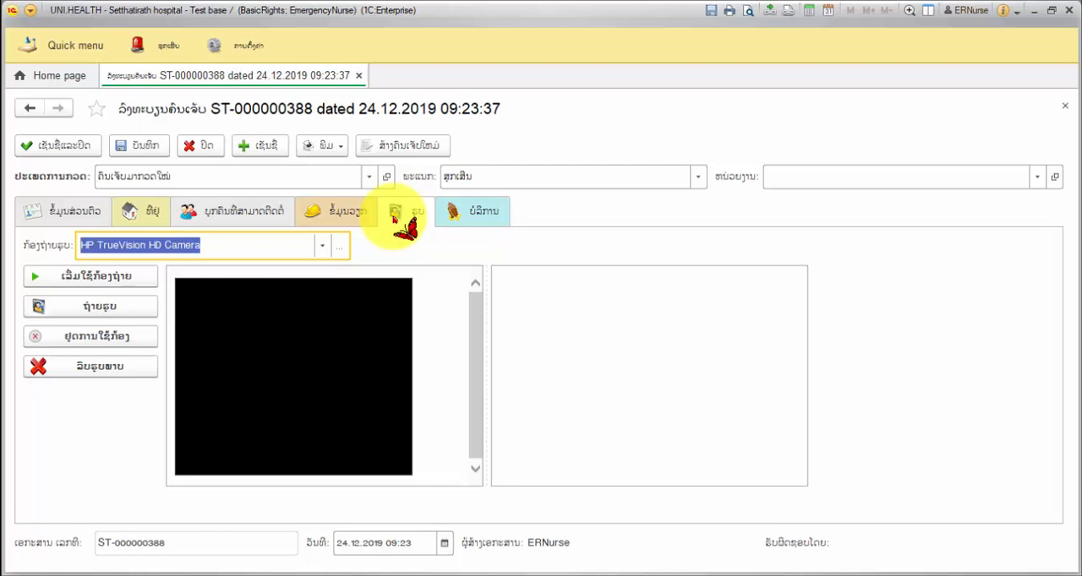
{"action": "left_click", "coordinate": [97, 280]}
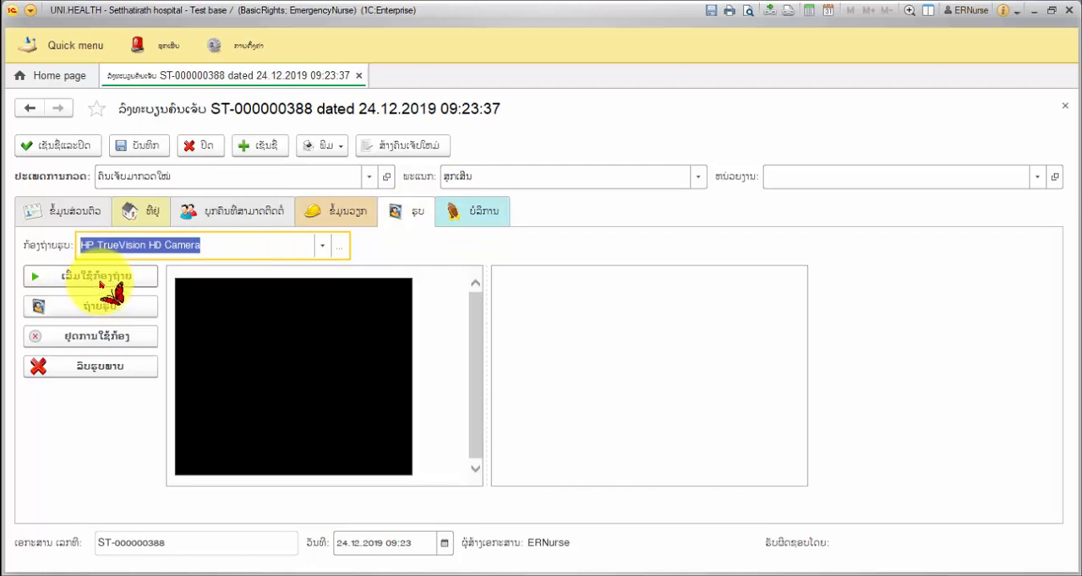
{"action": "left_click", "coordinate": [100, 281]}
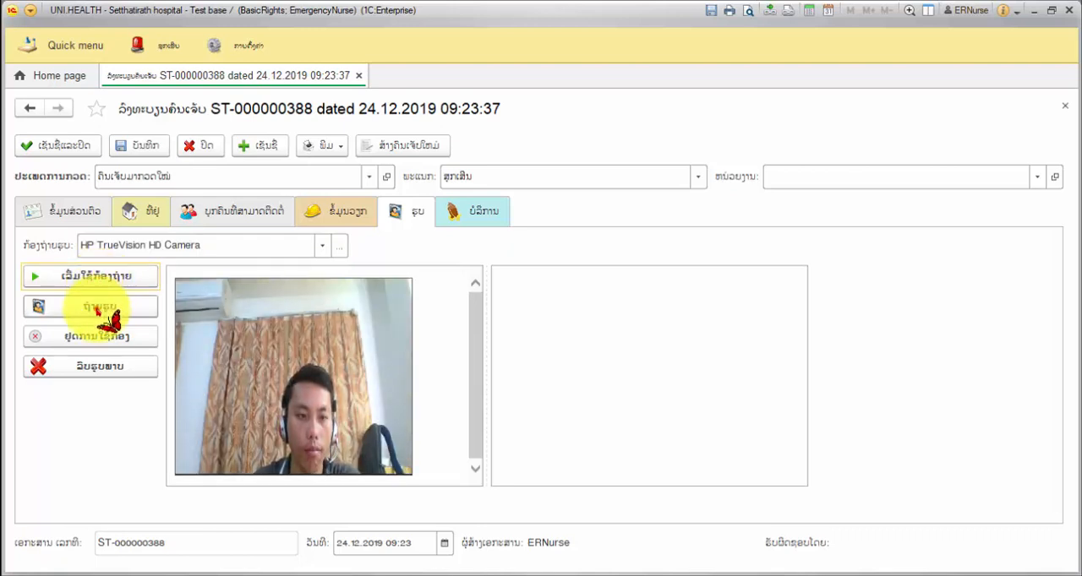
{"action": "left_click", "coordinate": [97, 308]}
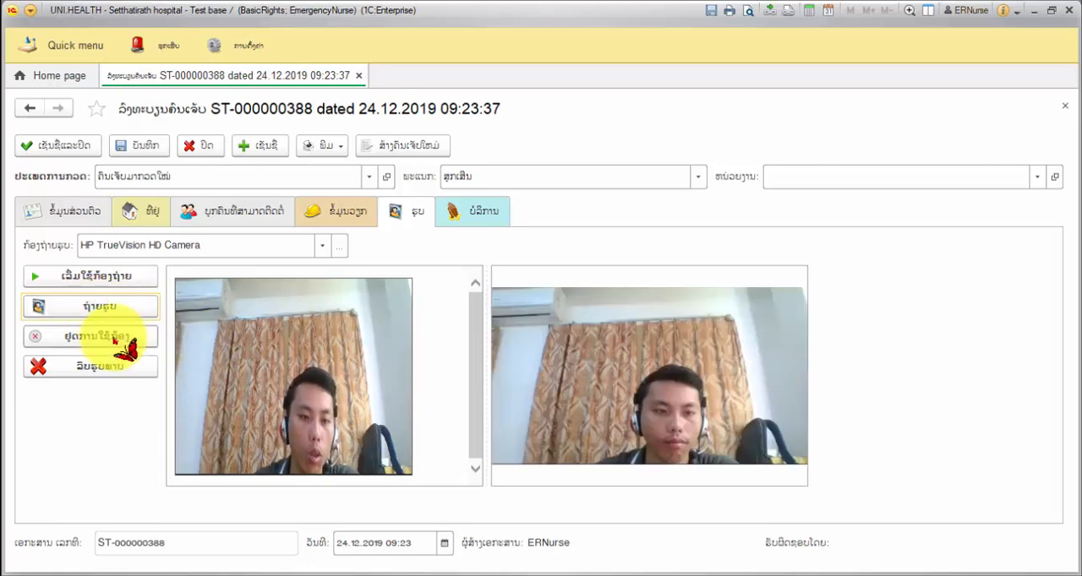
{"action": "left_click", "coordinate": [114, 338]}
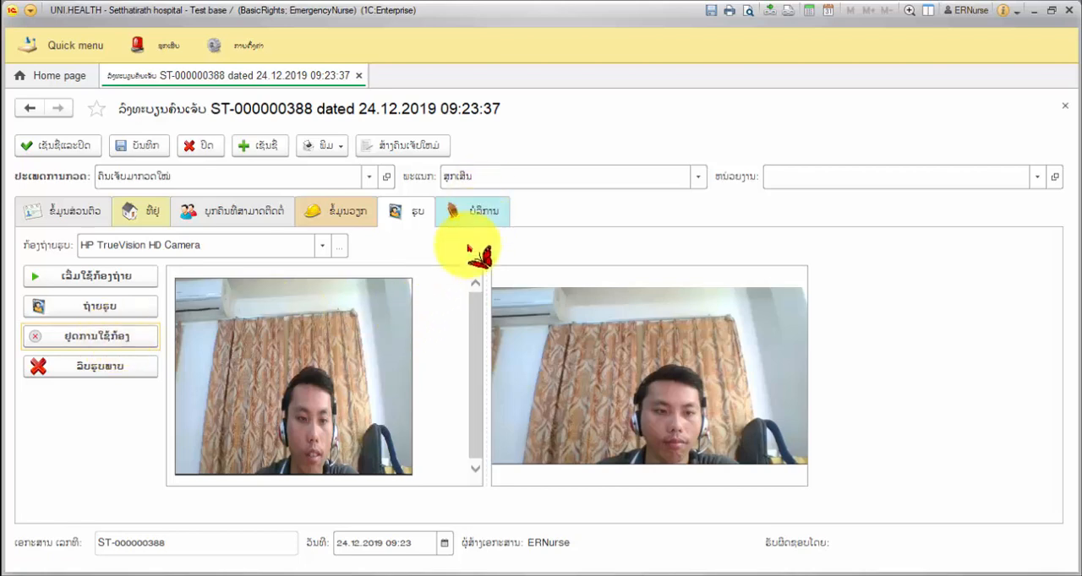
{"action": "left_click", "coordinate": [131, 149]}
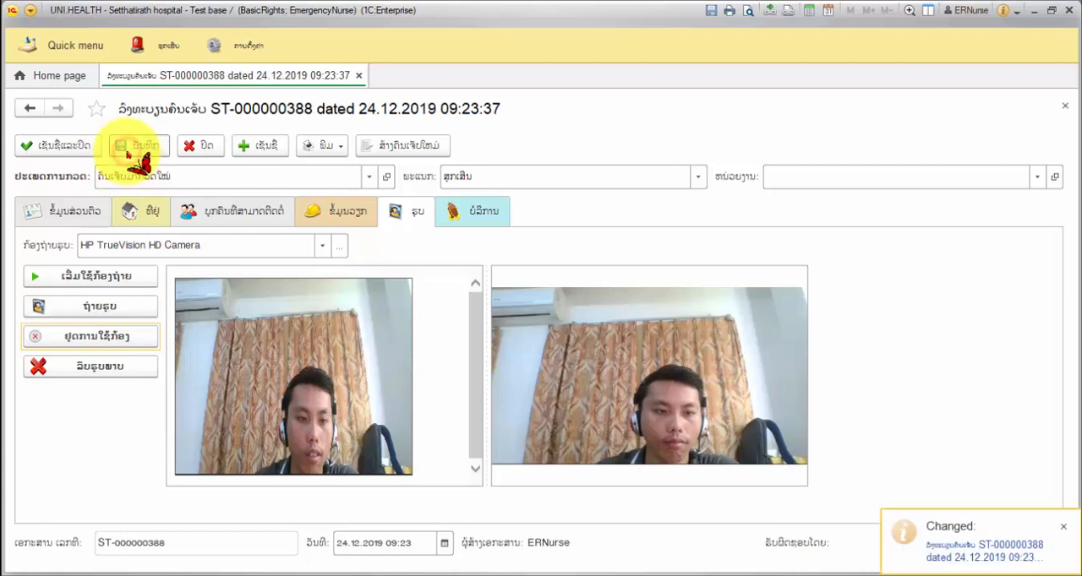
Step: Set the patient's coverage type to ປະກັນ (insurance) in the registration's service details
{"action": "left_click", "coordinate": [470, 212]}
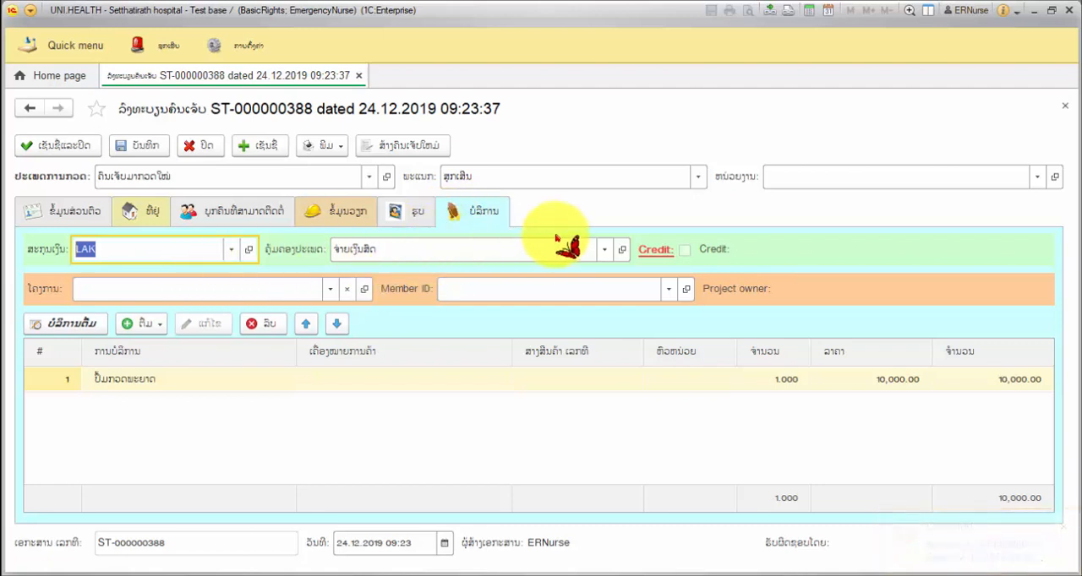
{"action": "left_click", "coordinate": [604, 251]}
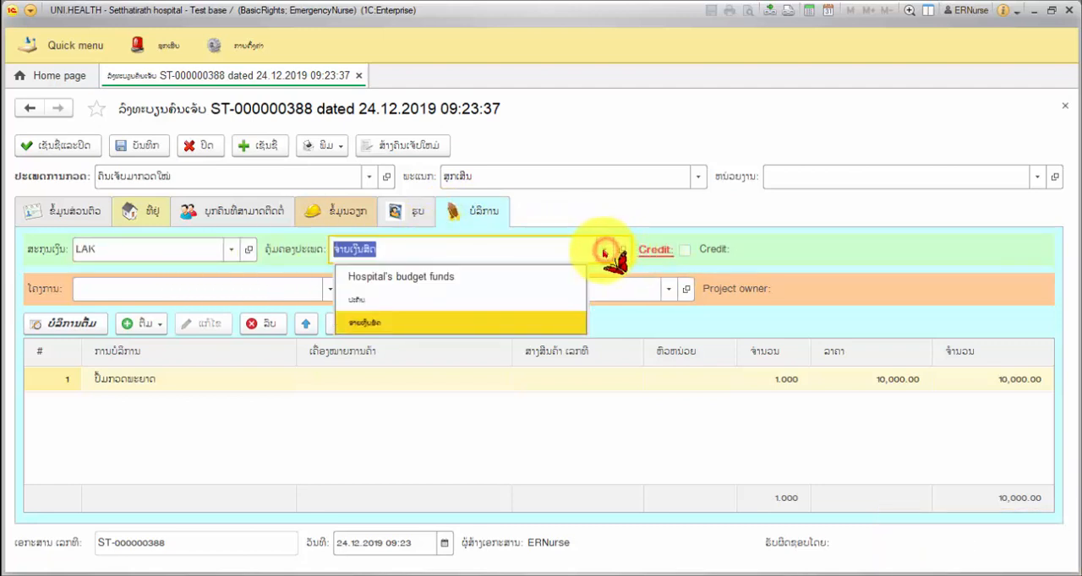
{"action": "left_click", "coordinate": [393, 300]}
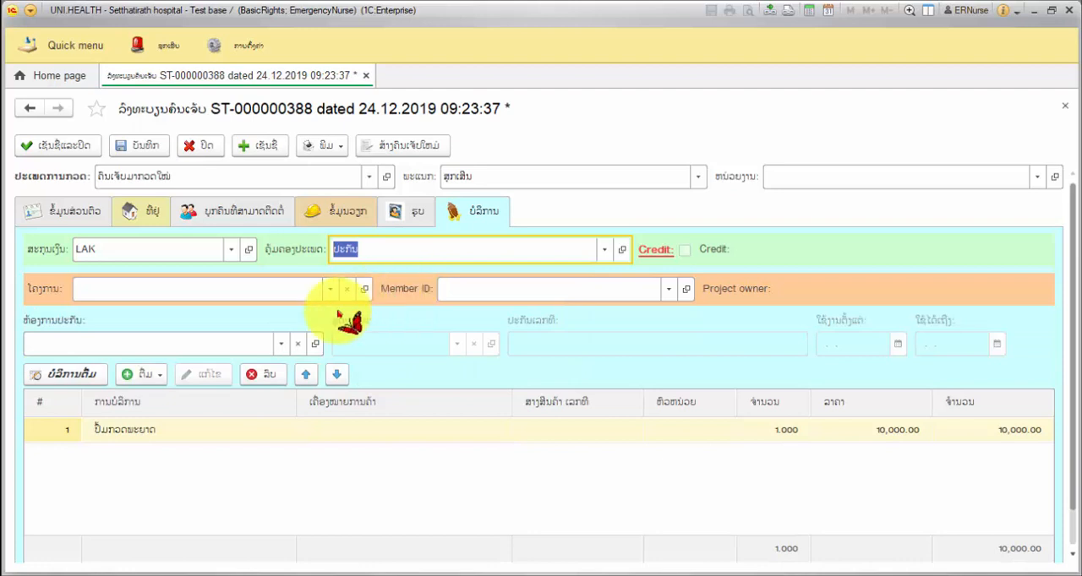
Step: Set the insurance office to ກອງທຶນປະກັນສັງຄົມແຫ່ງຊາດ, also choosing it from the full list of insurance companies
{"action": "left_click", "coordinate": [277, 343]}
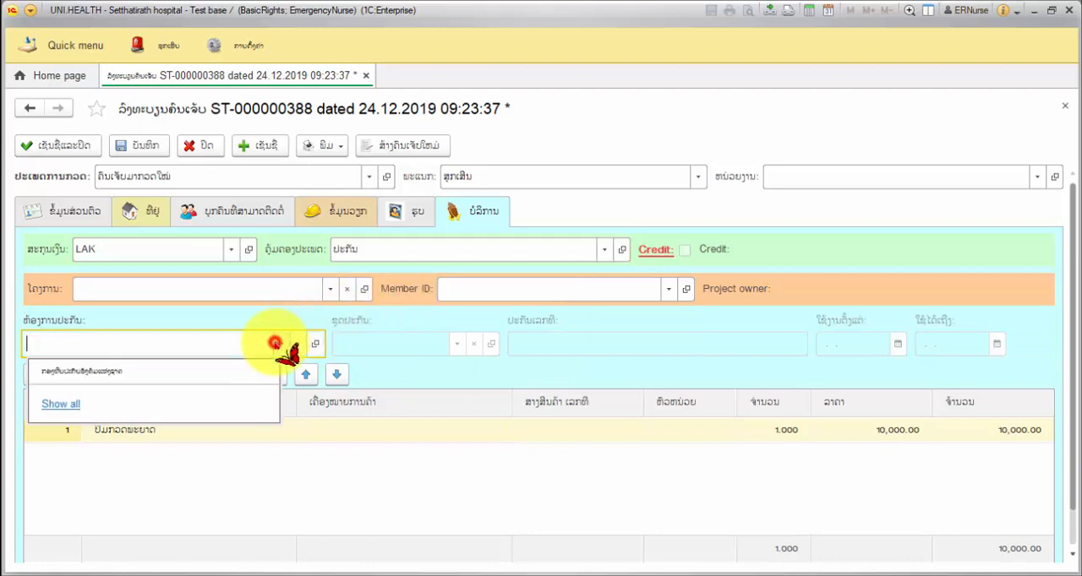
{"action": "left_click", "coordinate": [120, 371]}
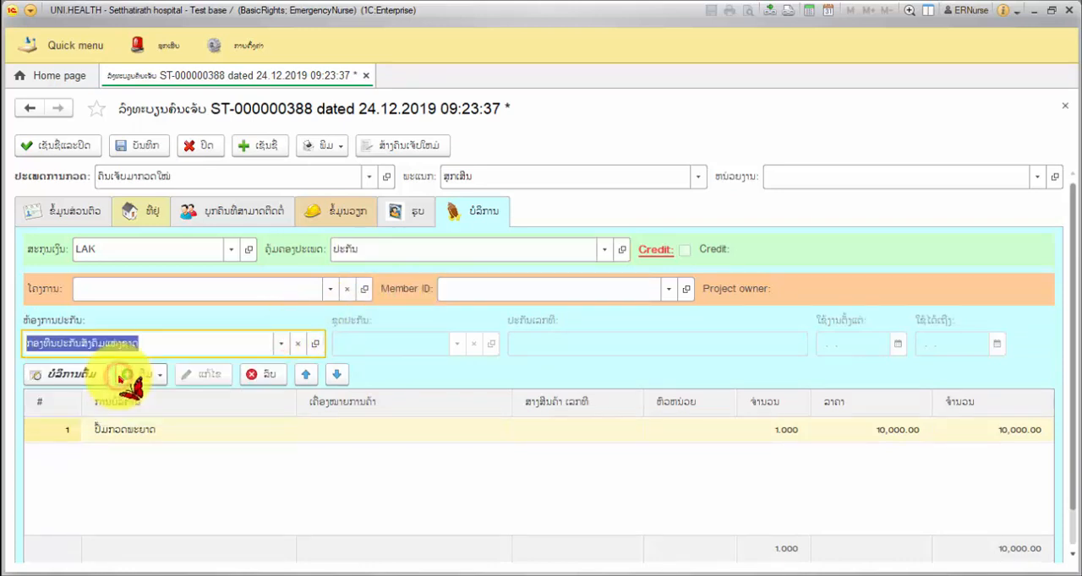
{"action": "left_click", "coordinate": [281, 343]}
{"action": "left_click", "coordinate": [57, 409]}
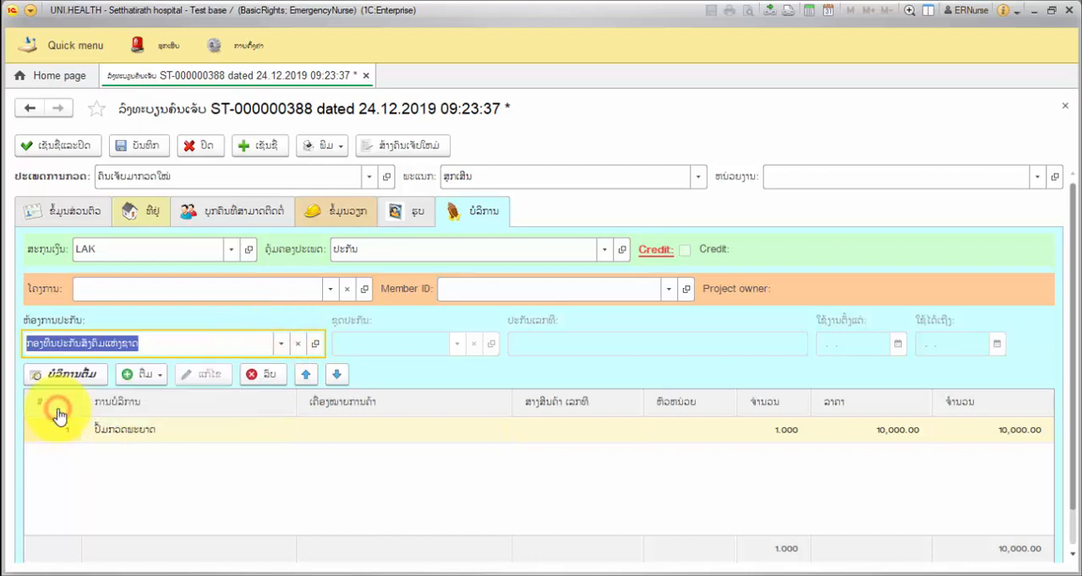
{"action": "left_click", "coordinate": [493, 220]}
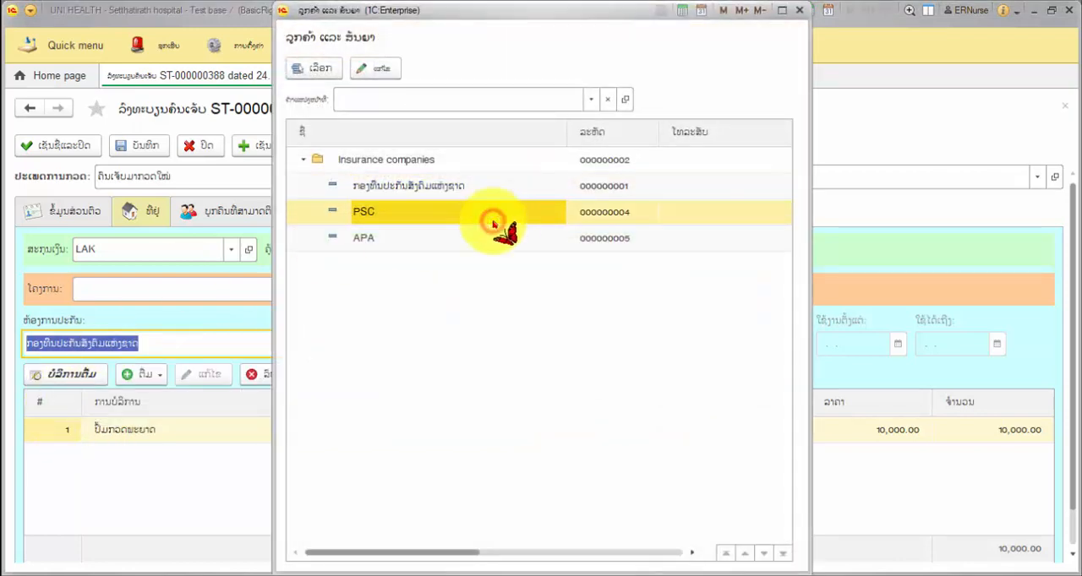
{"action": "left_click", "coordinate": [463, 237]}
{"action": "left_click", "coordinate": [465, 215]}
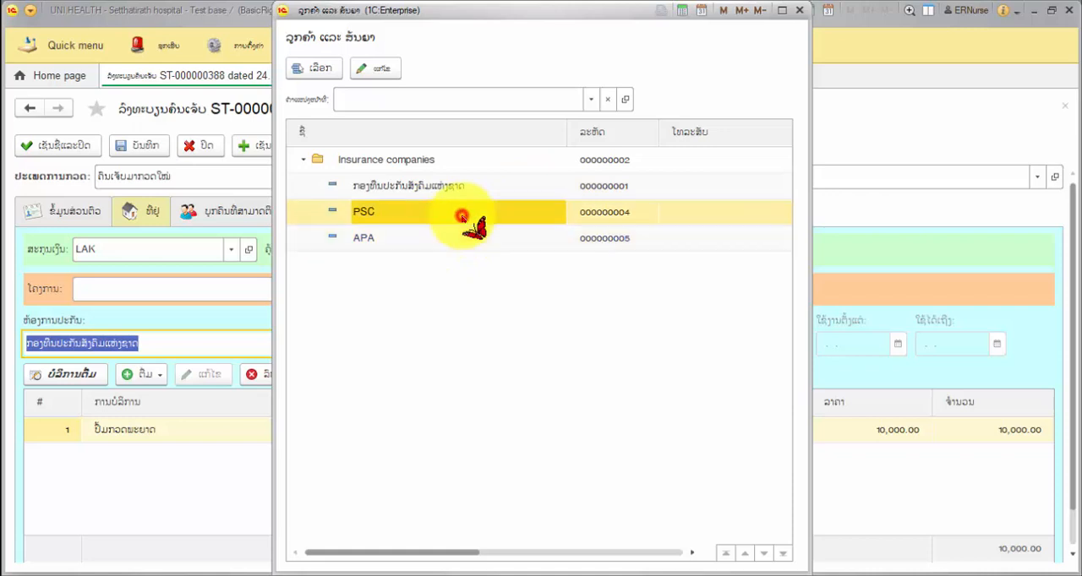
{"action": "double_click", "coordinate": [445, 183]}
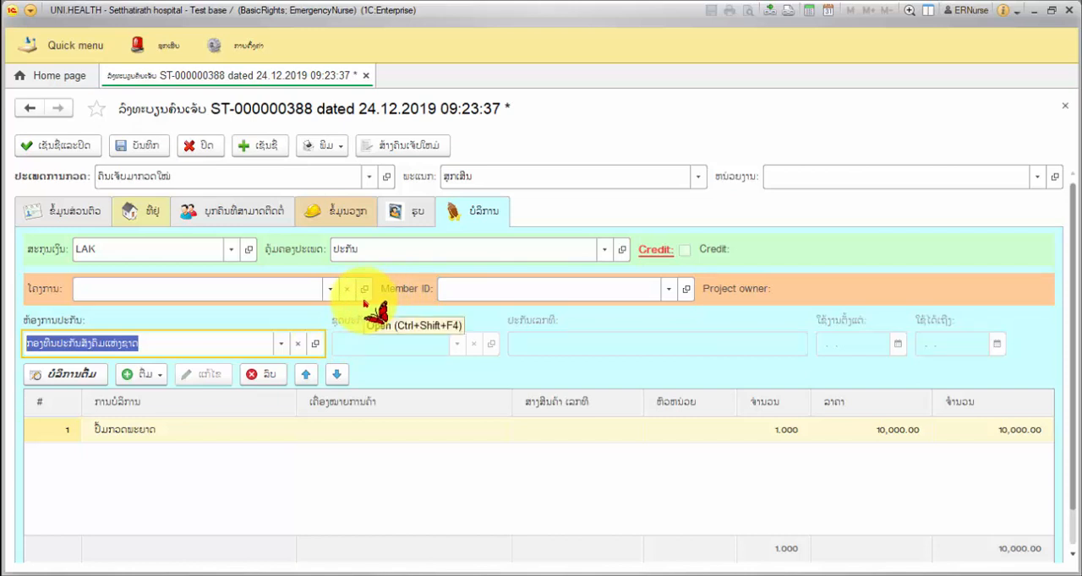
Step: Save and post the patient registration, and print its form
{"action": "left_click", "coordinate": [131, 147]}
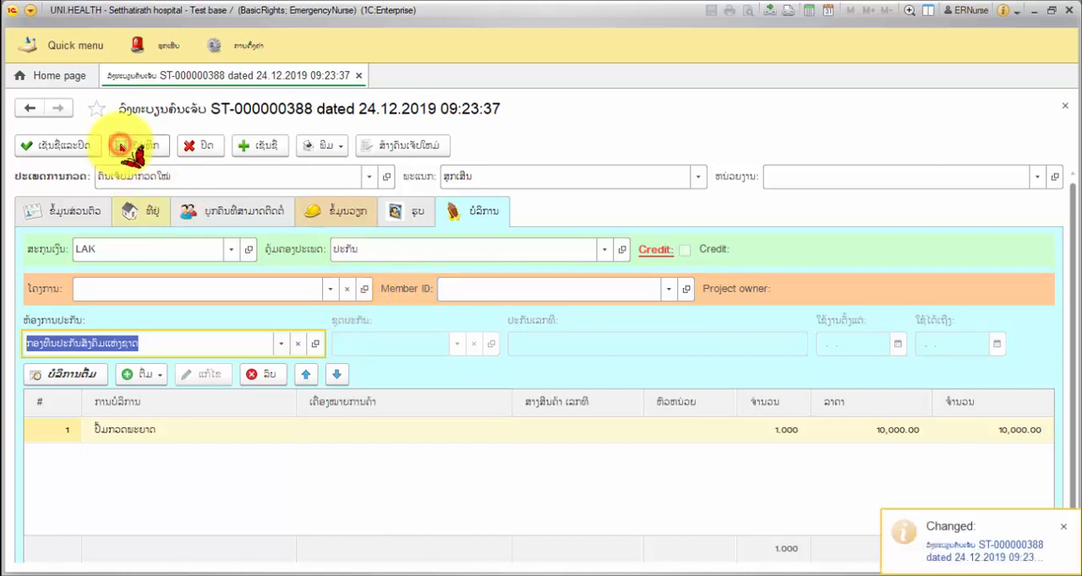
{"action": "left_click", "coordinate": [261, 147]}
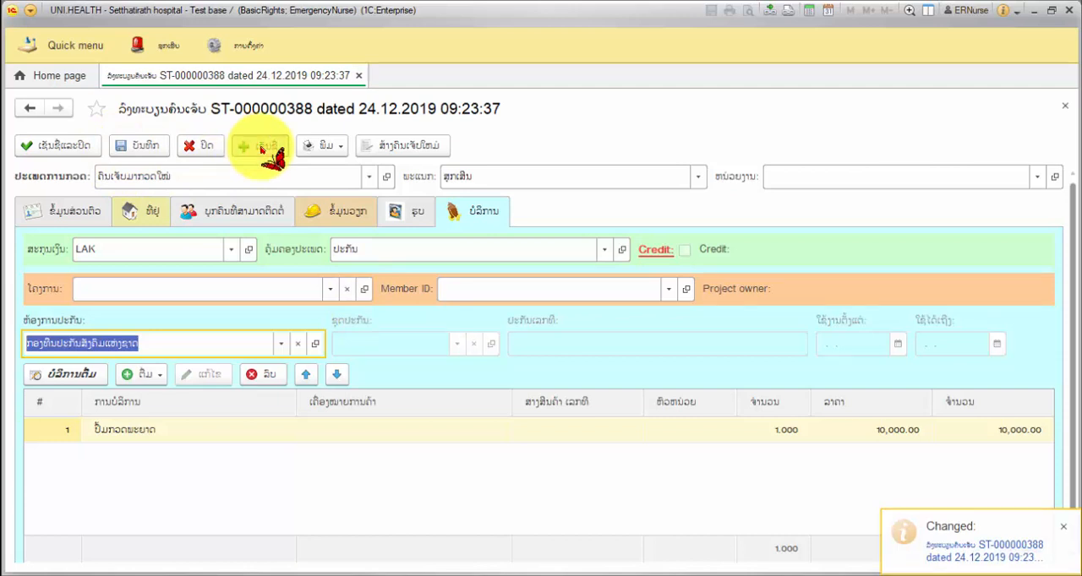
{"action": "left_click", "coordinate": [326, 151]}
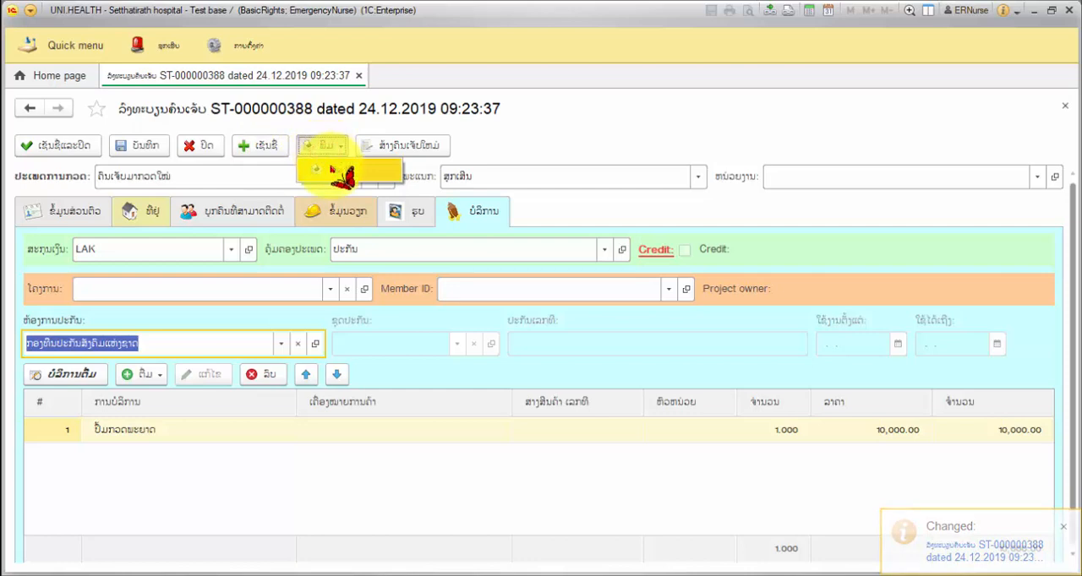
{"action": "left_click", "coordinate": [334, 169]}
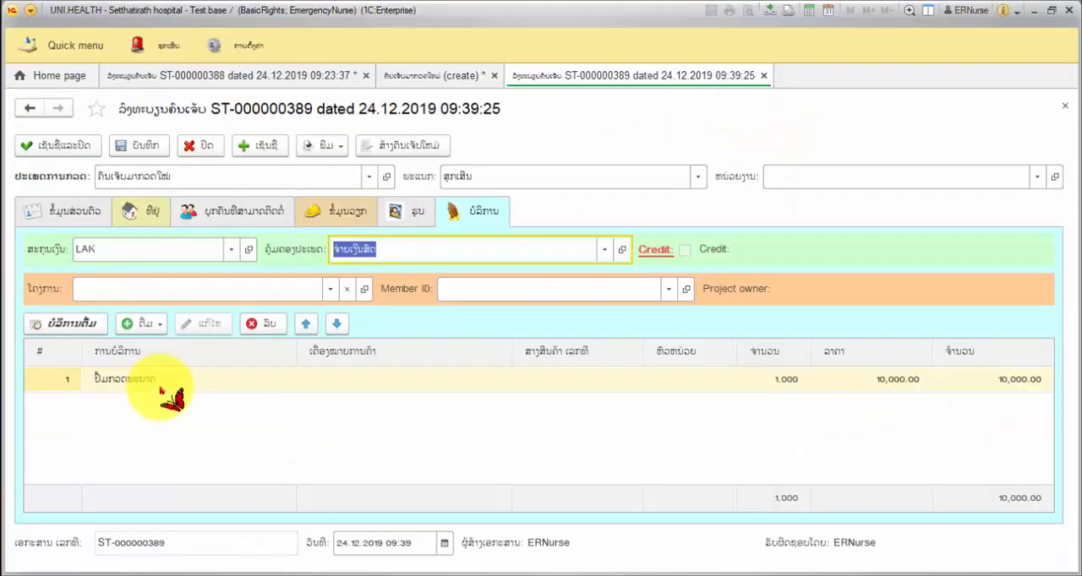
Step: Create a new-patient examination document (ຄົນເຈັບມາກວດໃໝ່) from the open registration, and post and close it
{"action": "left_click", "coordinate": [418, 143]}
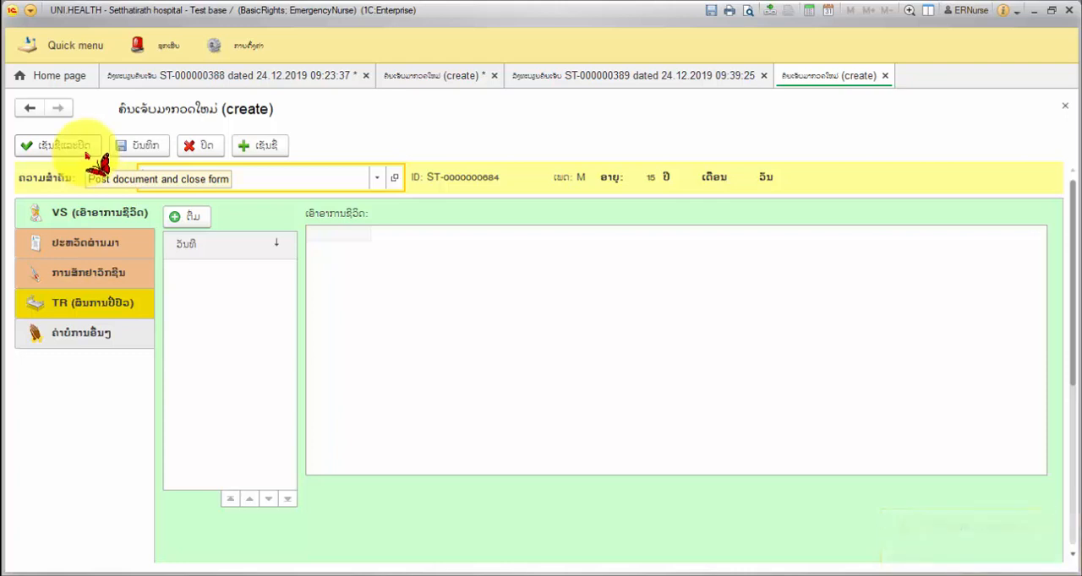
{"action": "left_click", "coordinate": [86, 154]}
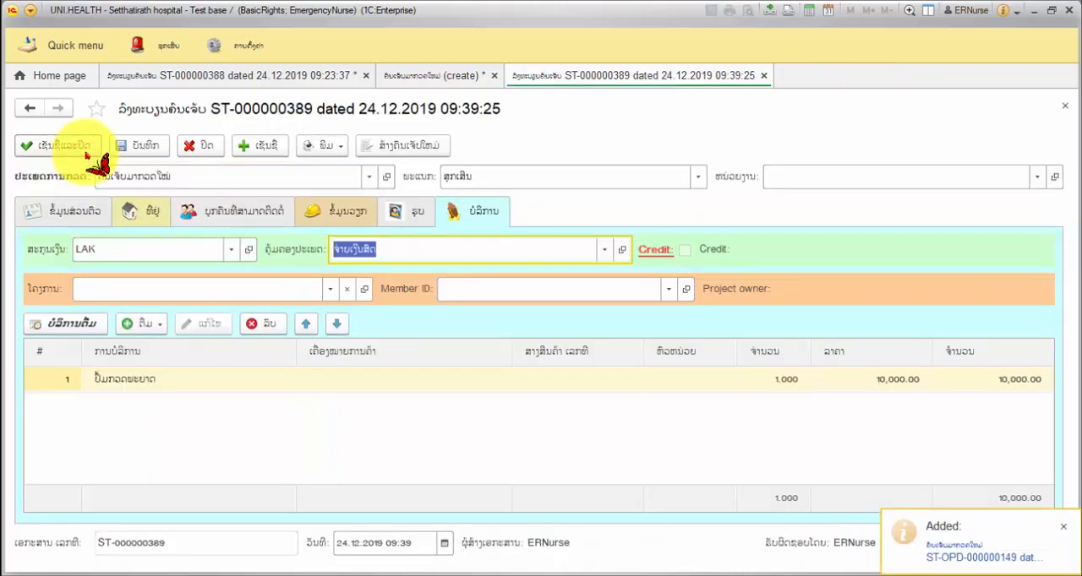